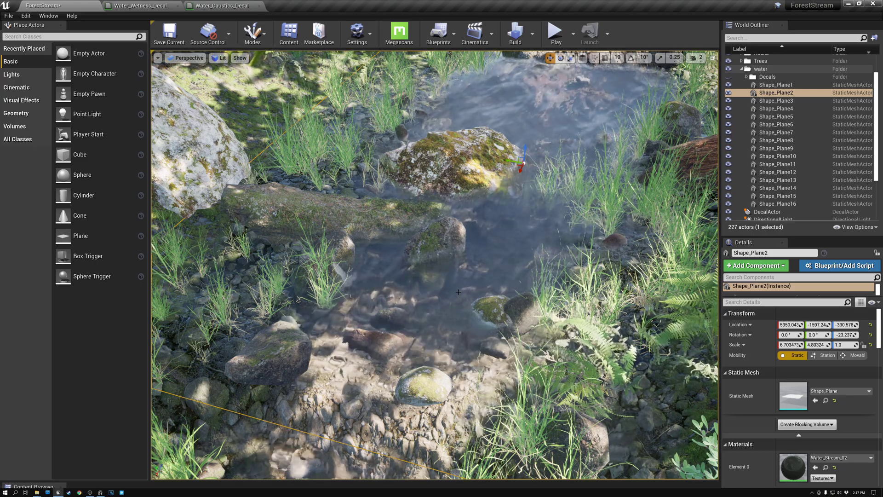
- Show the stream's Decals folder in the level and hide it again to compare the scene with and without decals
click(99, 492)
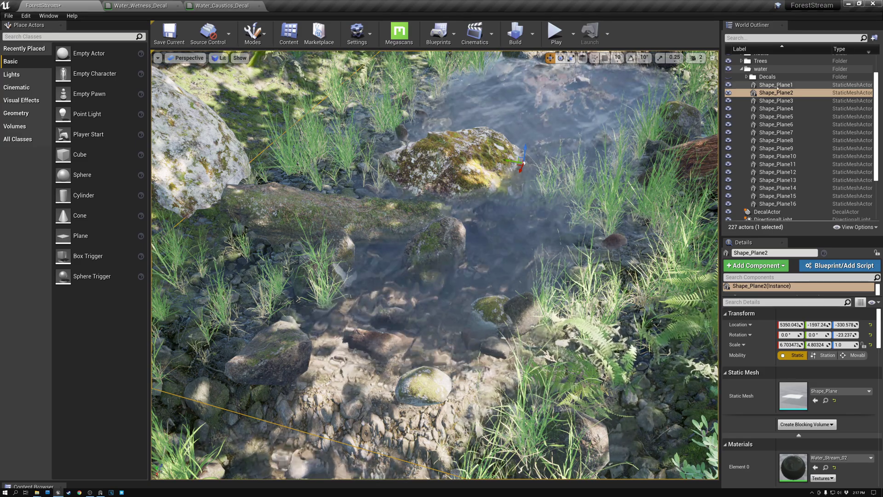
click(728, 77)
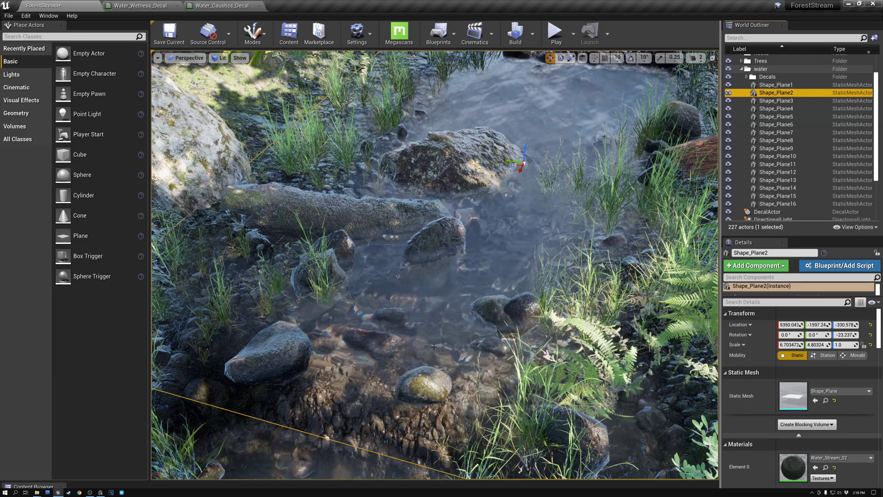
click(728, 77)
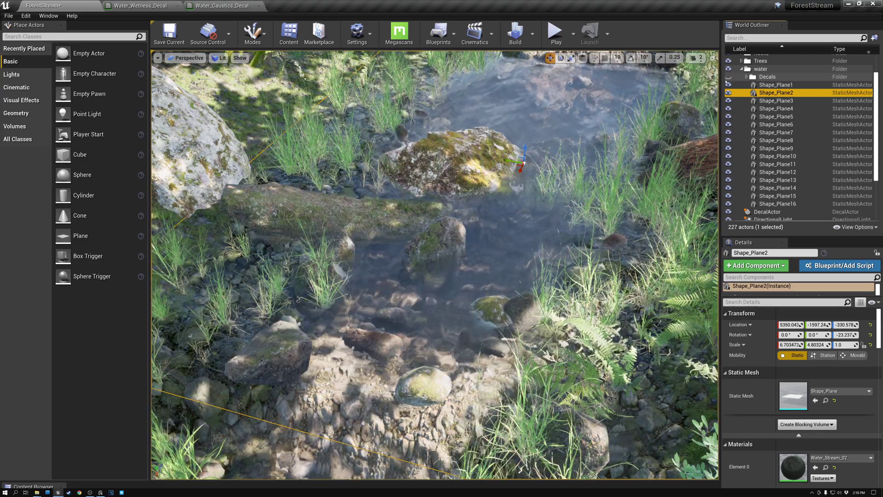
- Go to the checkered test floor and delete the existing wetness decal actor there
right_drag(450, 243, 603, 218)
right_drag(469, 216, 423, 235)
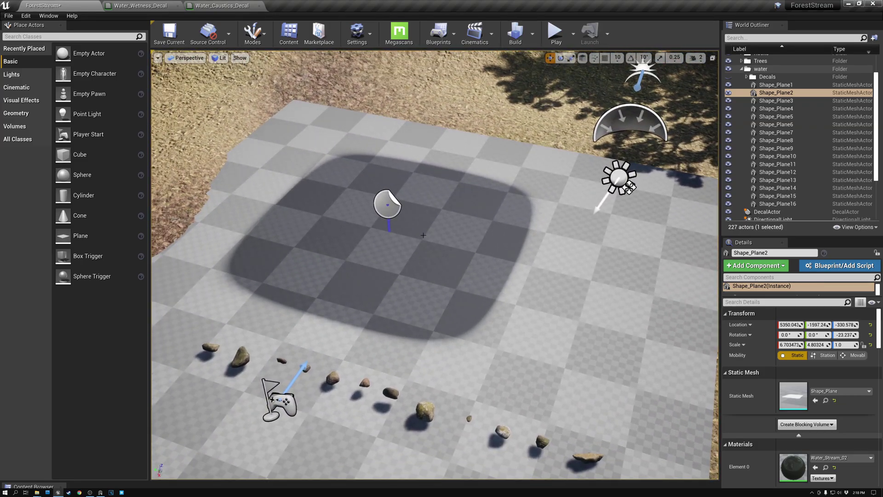
click(389, 207)
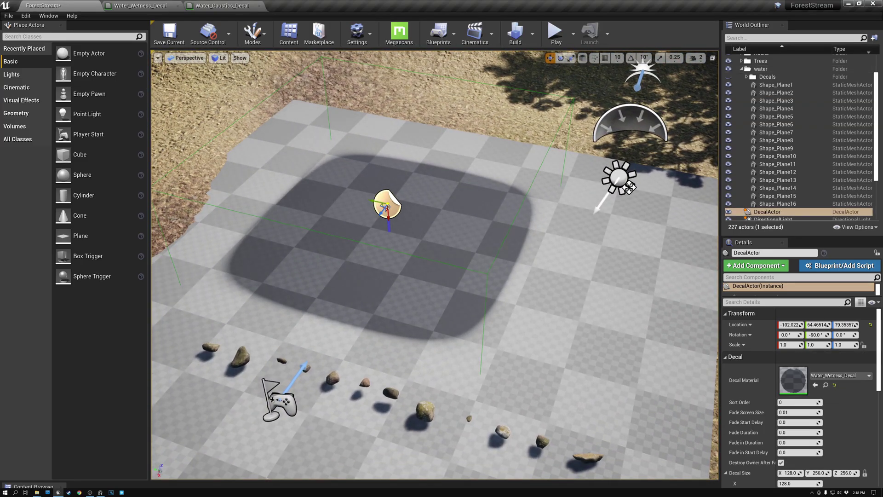
key(Delete)
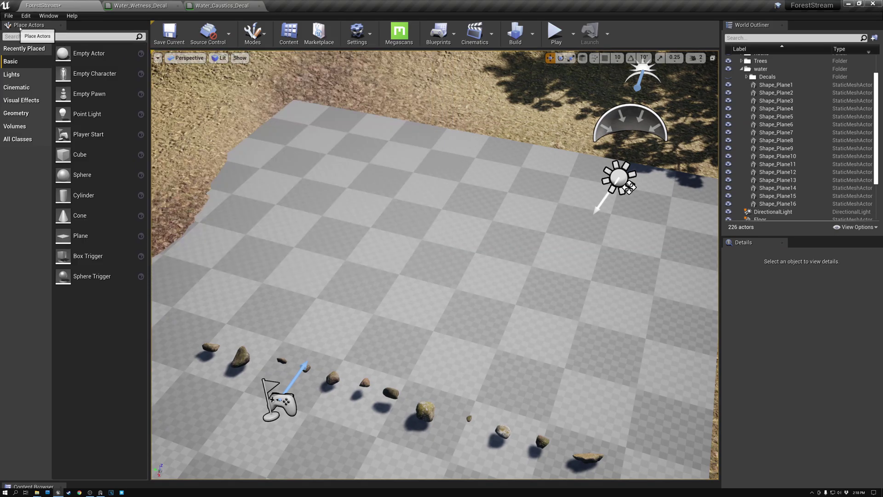
- Find the Decal actor class by searching for "decal" and place one on the checkered floor
click(55, 38)
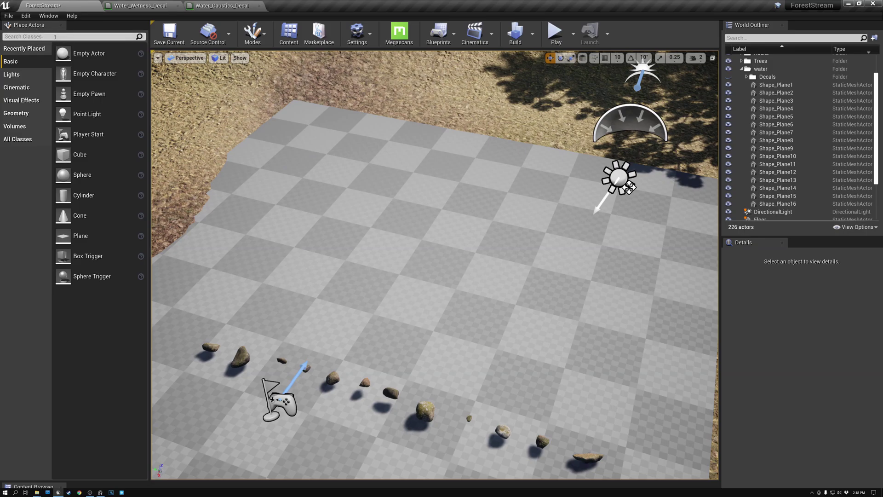
text(decal)
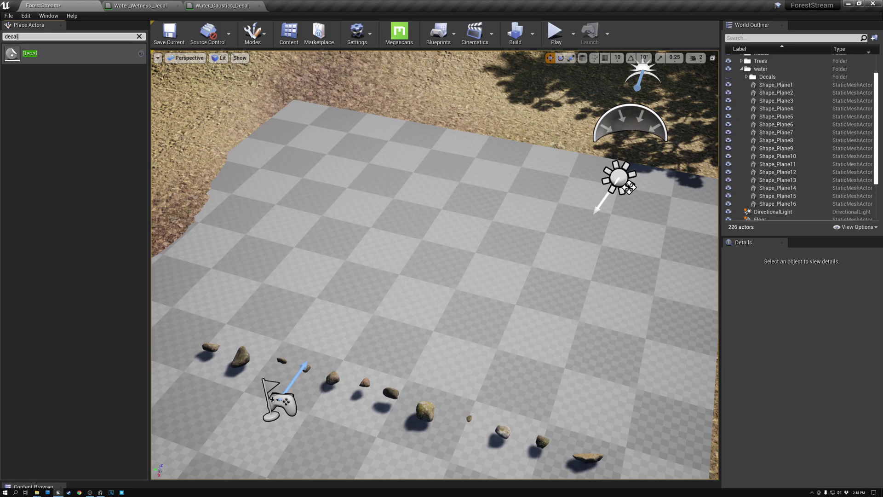
drag(27, 53, 442, 193)
right_drag(404, 247, 401, 266)
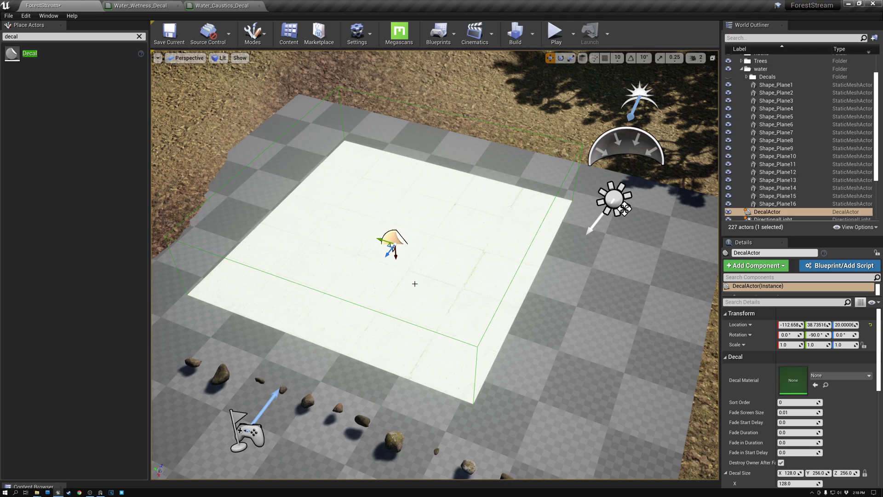
- Search for "wetness" and assign Water_Wetness_Decal as the new decal's material
click(870, 376)
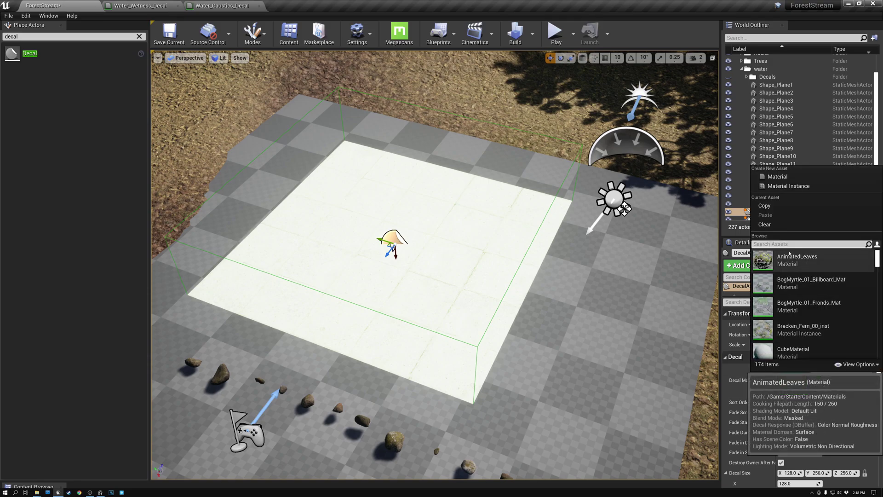
text(wetness)
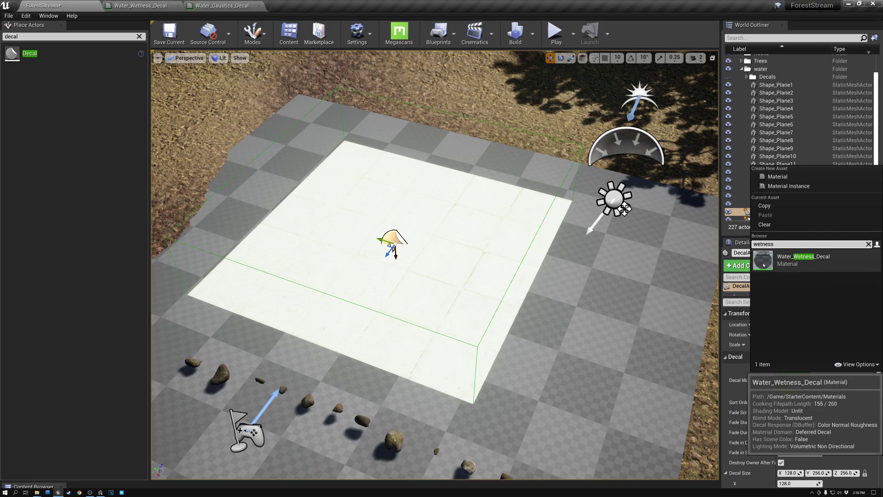
click(802, 260)
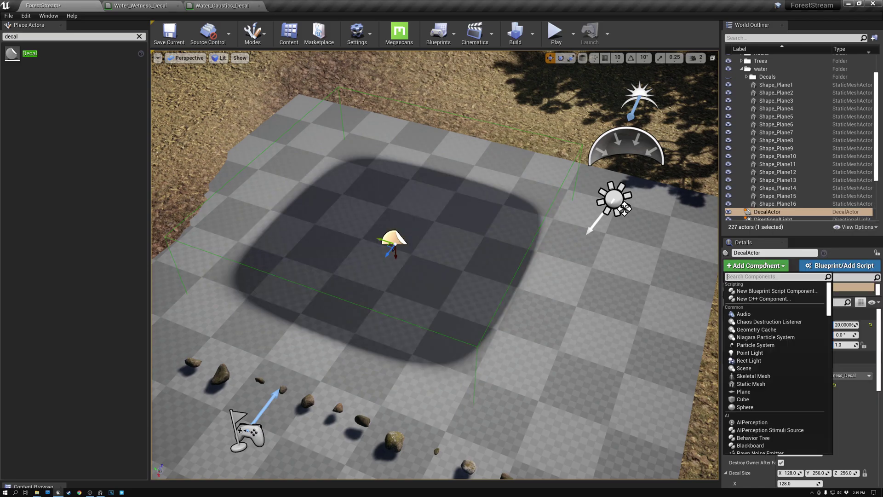
mouse_move(624, 208)
right_down()
mouse_move(607, 229)
mouse_move(626, 233)
mouse_move(626, 259)
mouse_move(618, 221)
right_up()
key(w)
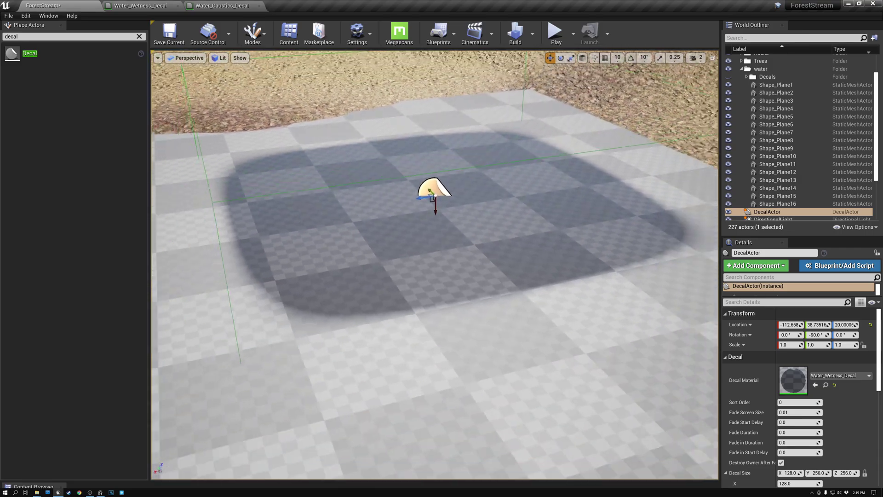
mouse_move(435, 265)
right_down()
mouse_move(439, 216)
mouse_move(438, 271)
right_up()
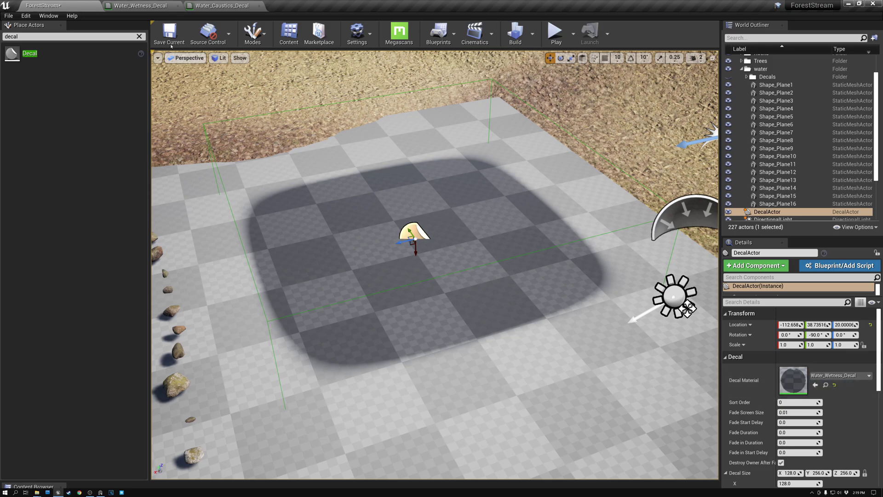
- In the Water_Wetness_Decal material, select DBuffer Translucent Color,Roughness as the decal blend mode of the result node
click(133, 8)
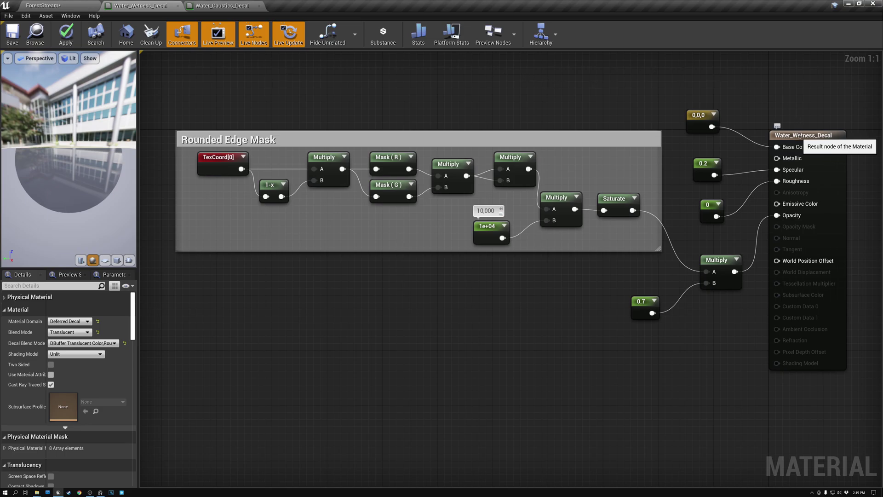
click(799, 133)
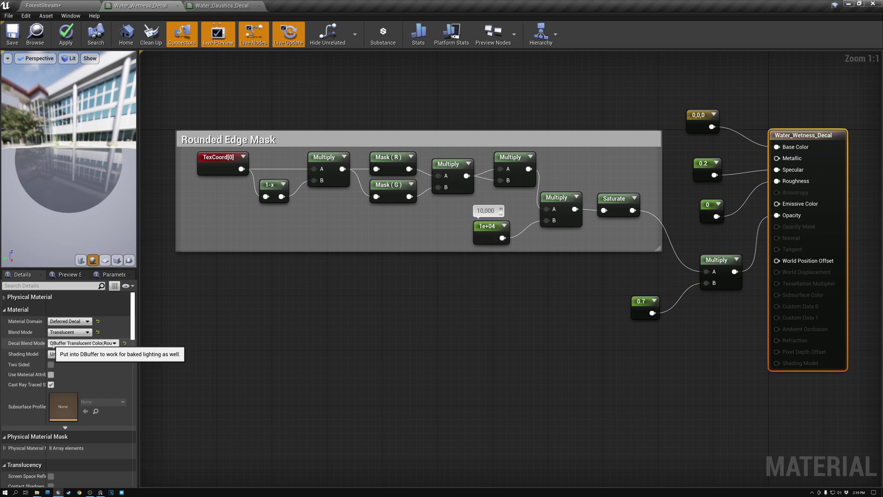
click(107, 344)
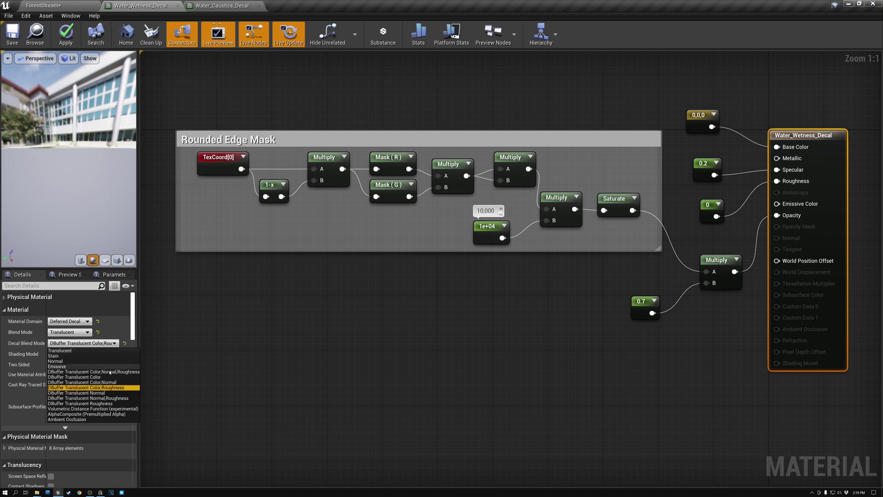
click(85, 389)
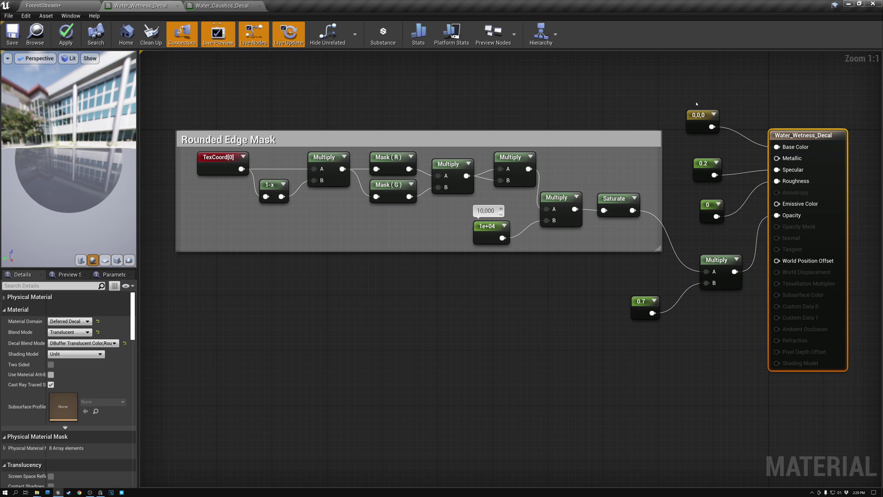
- Inspect the constant nodes feeding the wetness material's Base Color, Specular and Roughness inputs
click(698, 116)
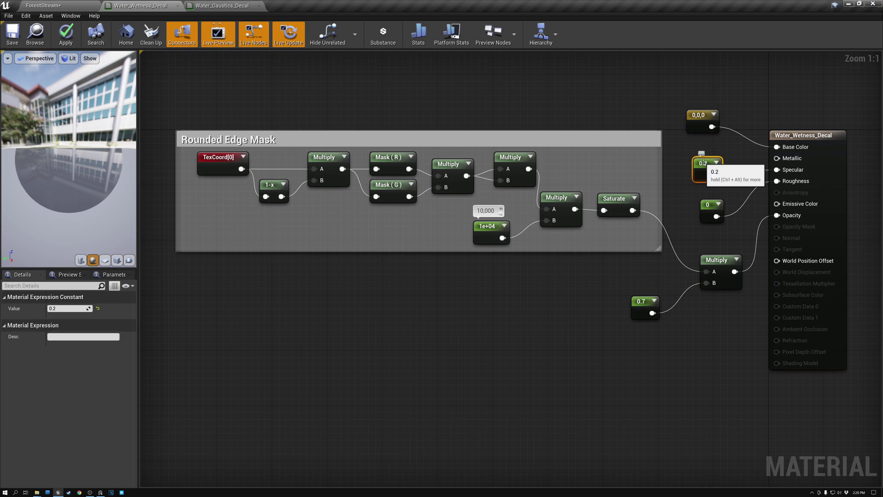
click(703, 164)
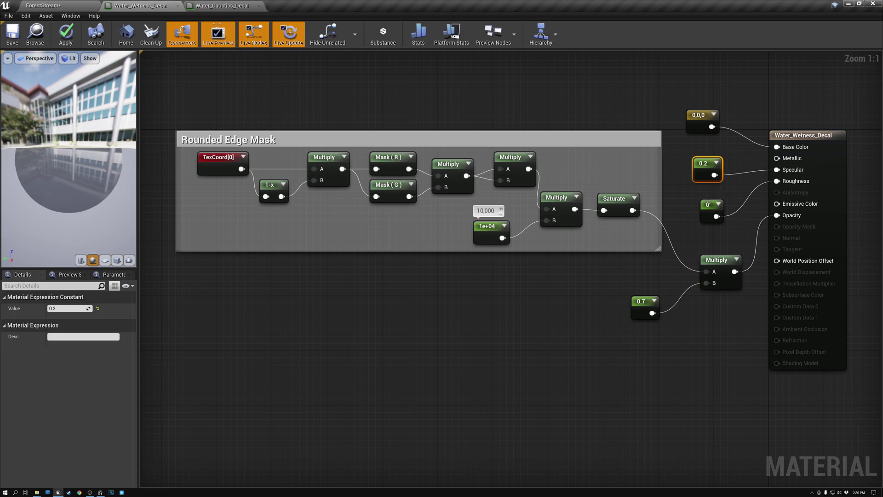
click(708, 205)
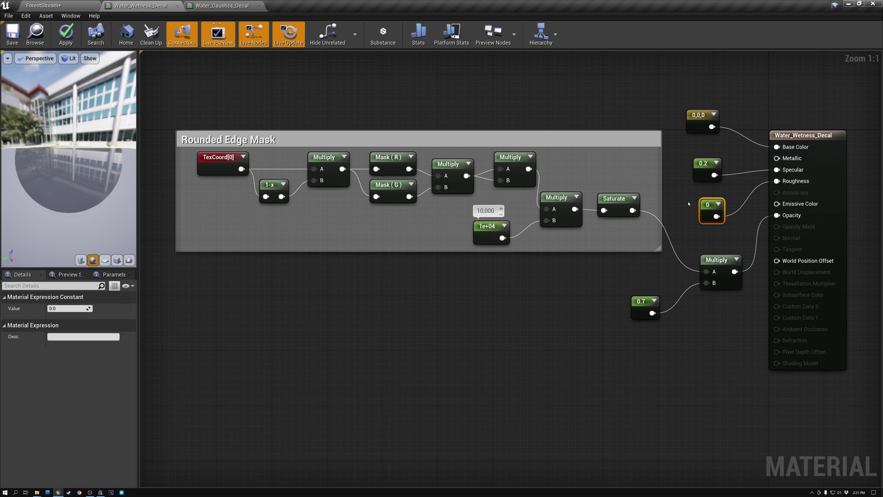
- Set the constant multiplied into the wetness material's opacity to 1, update the material, and examine the decal in the level
click(642, 297)
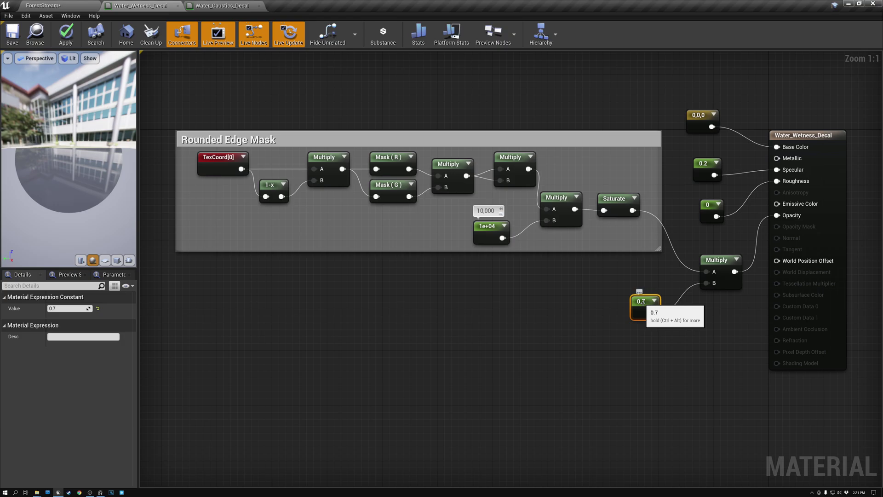
click(61, 309)
text(1)
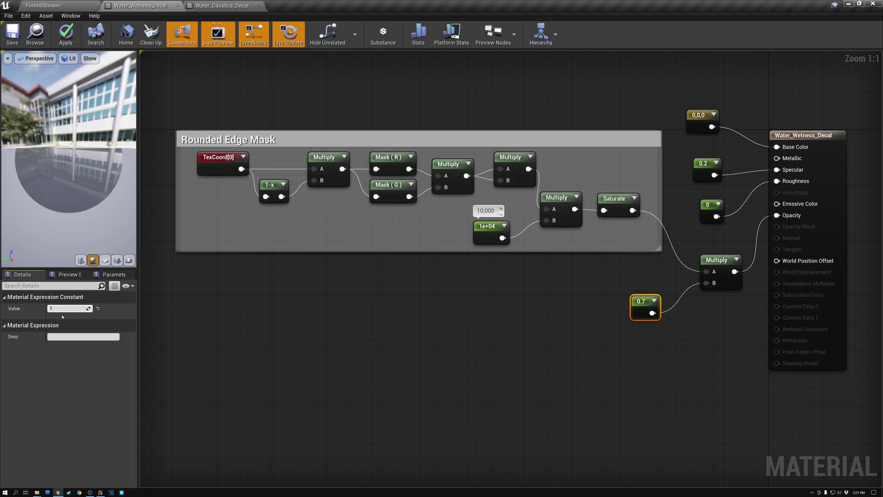
key(Return)
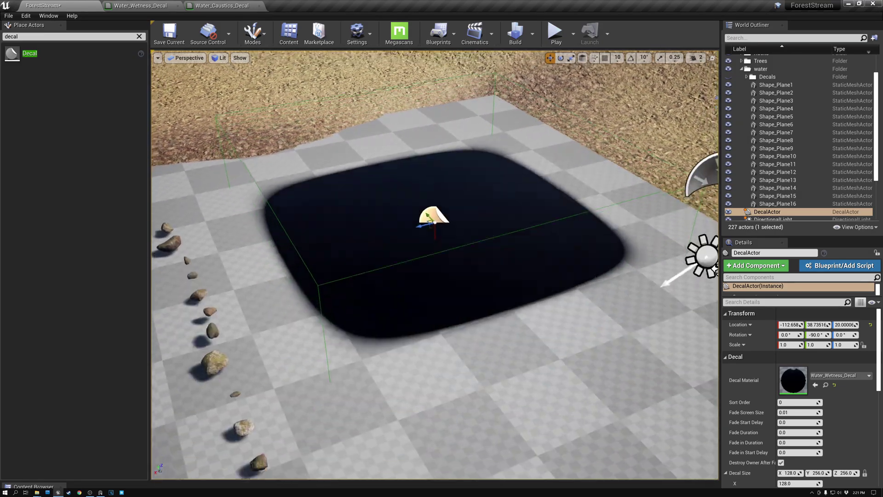
mouse_move(435, 264)
alt+mouse_down()
mouse_move(430, 218)
mouse_move(439, 298)
mouse_move(434, 262)
alt+mouse_up()
alt+drag(435, 220, 435, 279)
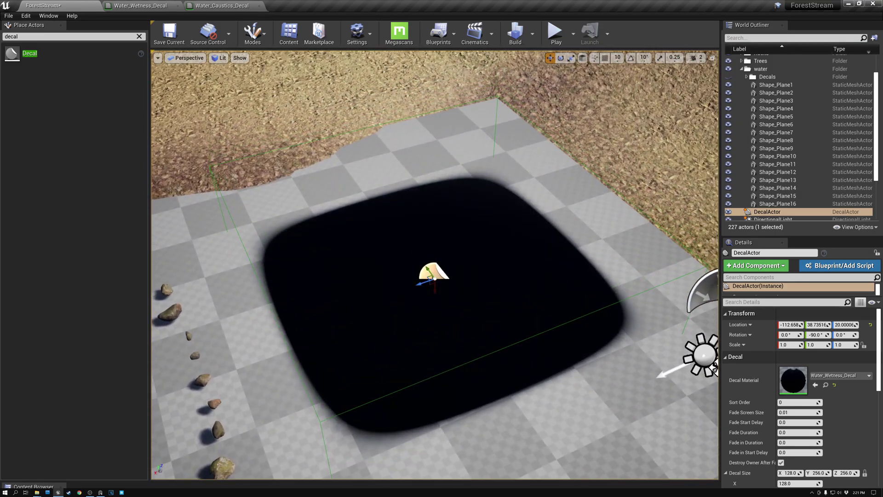
mouse_move(314, 280)
alt+mouse_down()
mouse_move(317, 207)
mouse_move(316, 278)
alt+mouse_up()
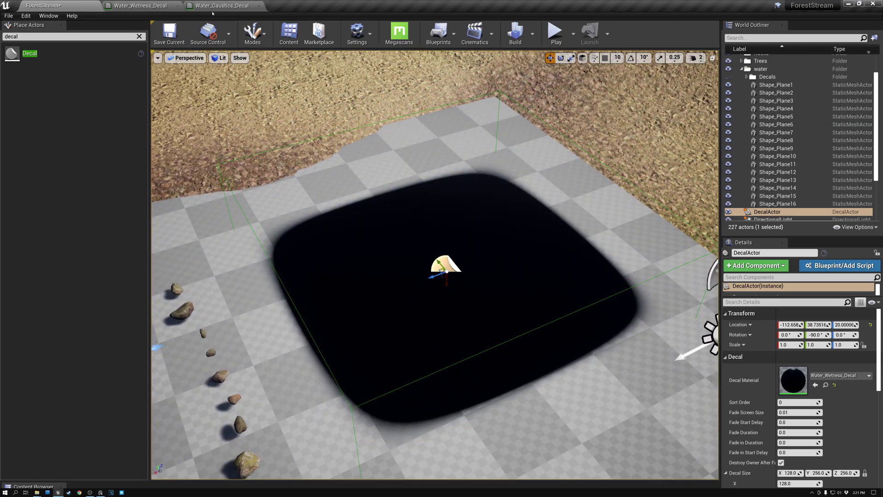
- Set the wetness material's opacity multiplier constant to 0.7, save the material, and view the decal in the level
click(158, 6)
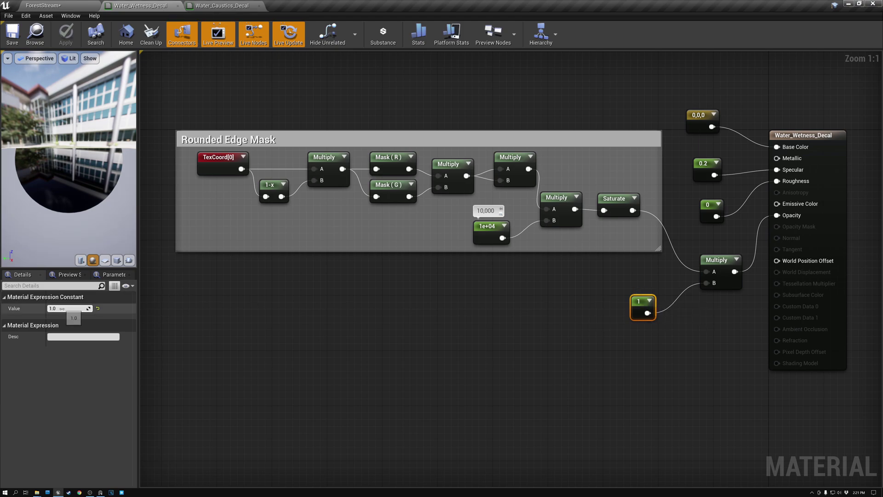
click(62, 308)
text(0.7)
key(Return)
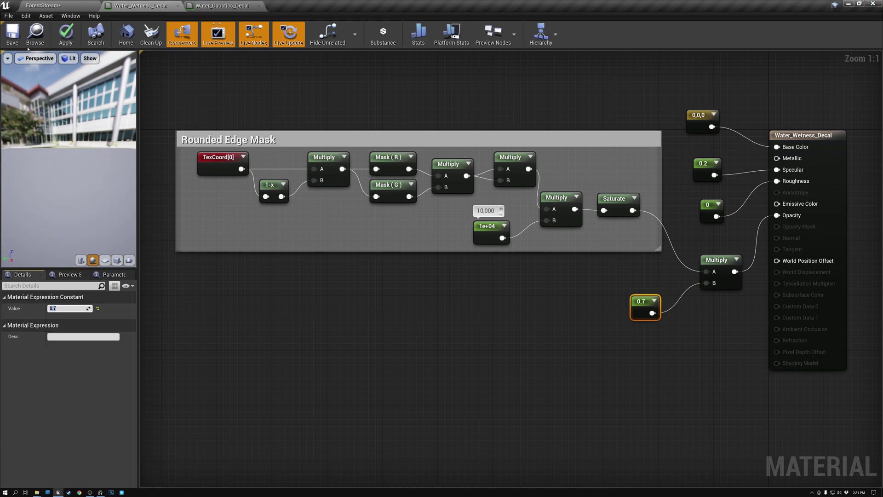
click(12, 33)
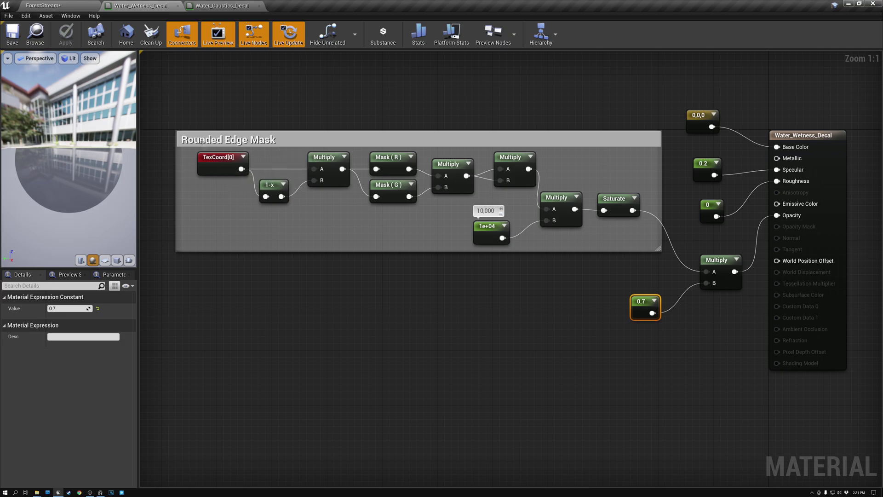
click(64, 5)
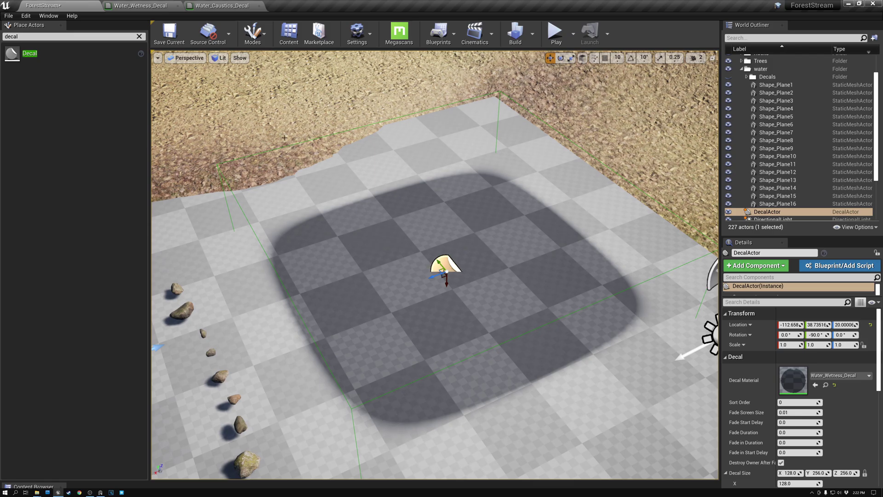
- Examine the TexCoord and Multiply nodes that build the Rounded Edge Mask in the Water_Wetness_Decal material
click(140, 6)
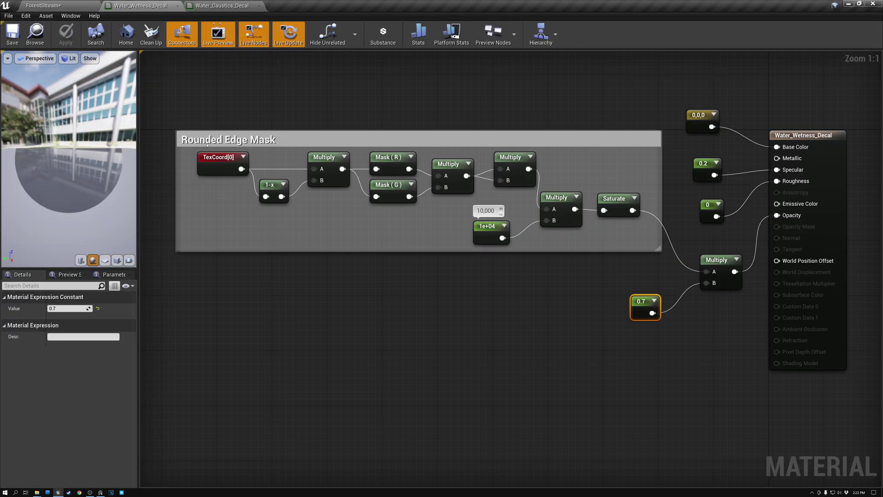
click(215, 168)
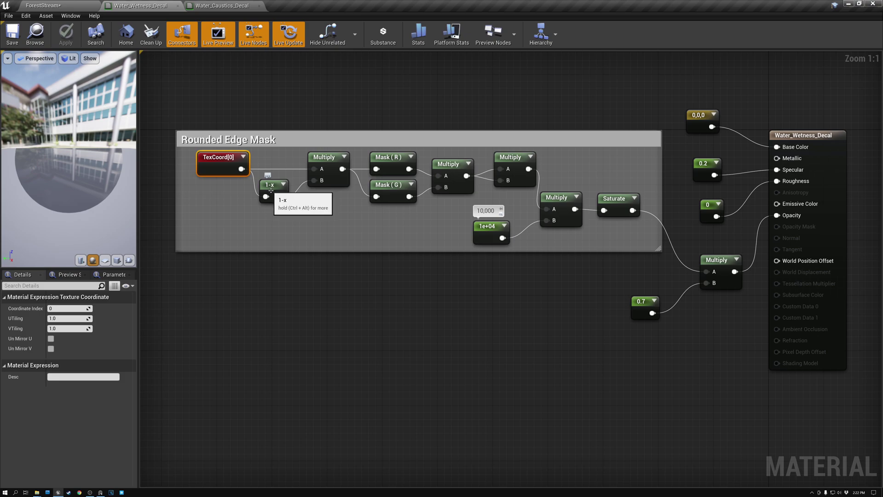
click(330, 158)
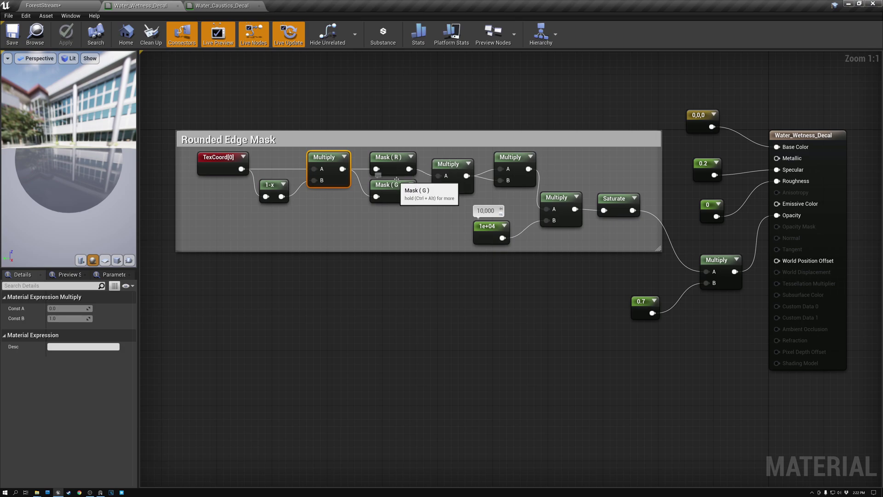
click(454, 164)
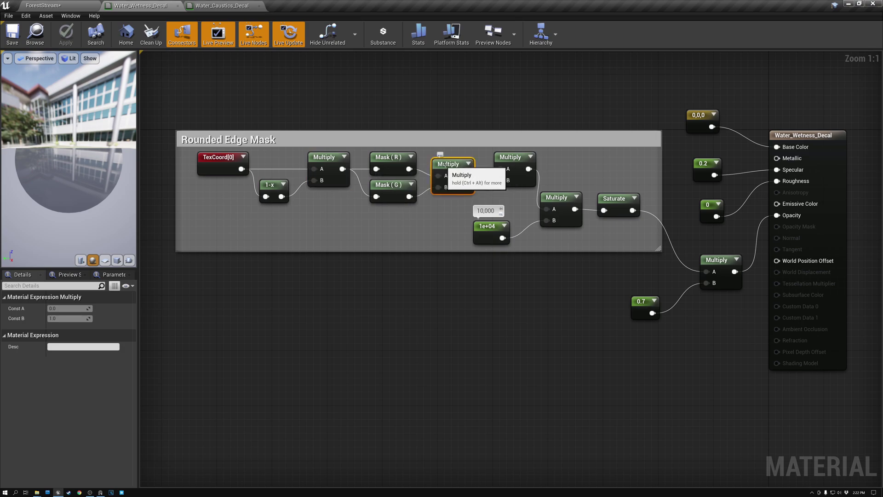
click(515, 157)
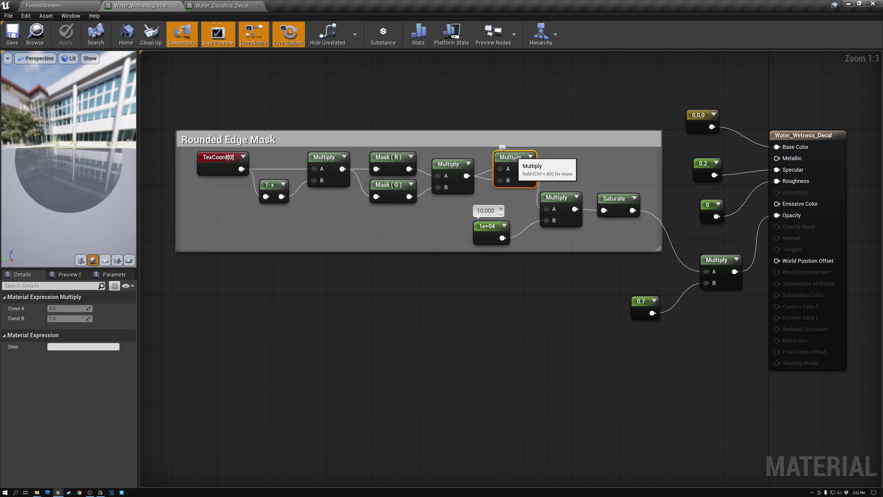
click(550, 195)
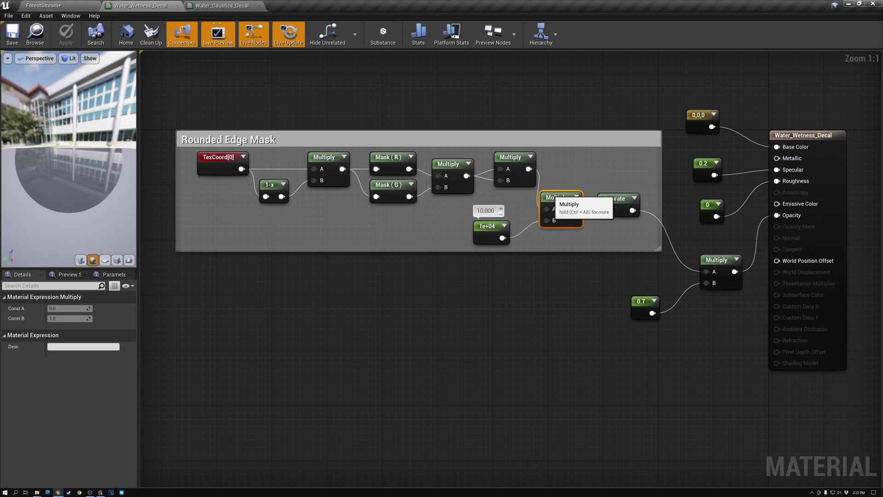
- Set the Rounded Edge Mask's multiplier constant to 2000, save the material, and view the decal in the level
click(487, 226)
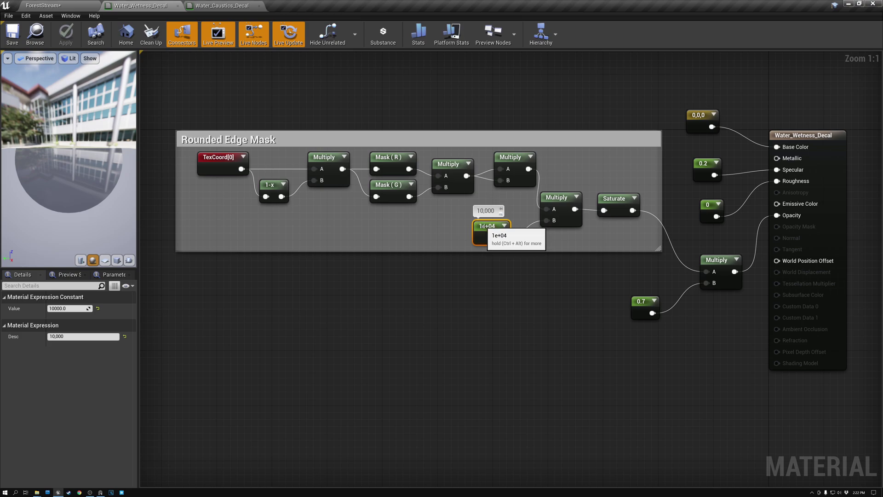
click(69, 309)
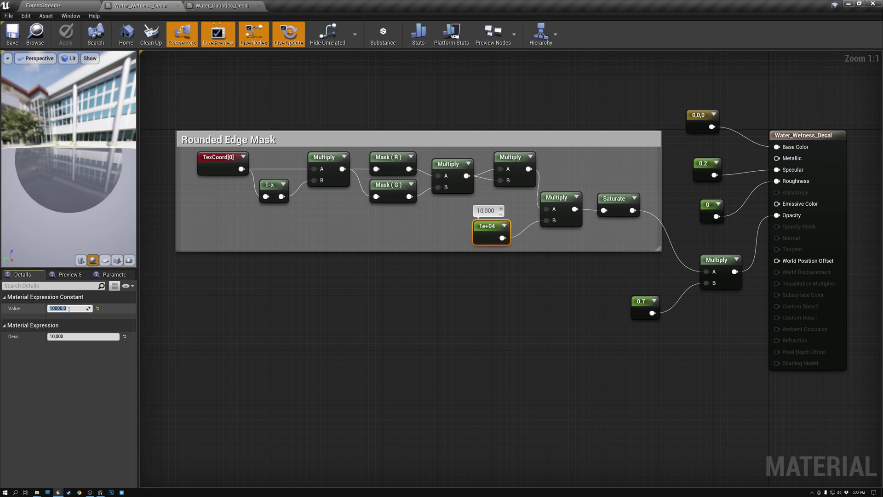
text(2000)
key(Return)
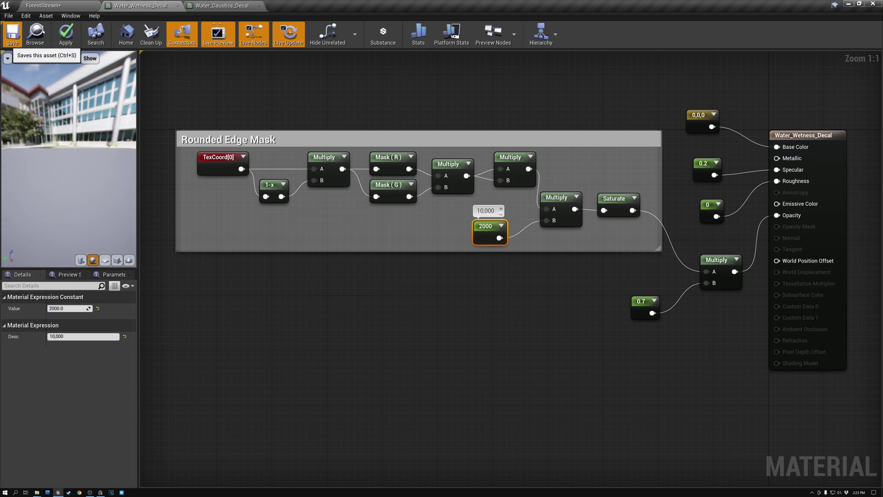
key(ctrl+s)
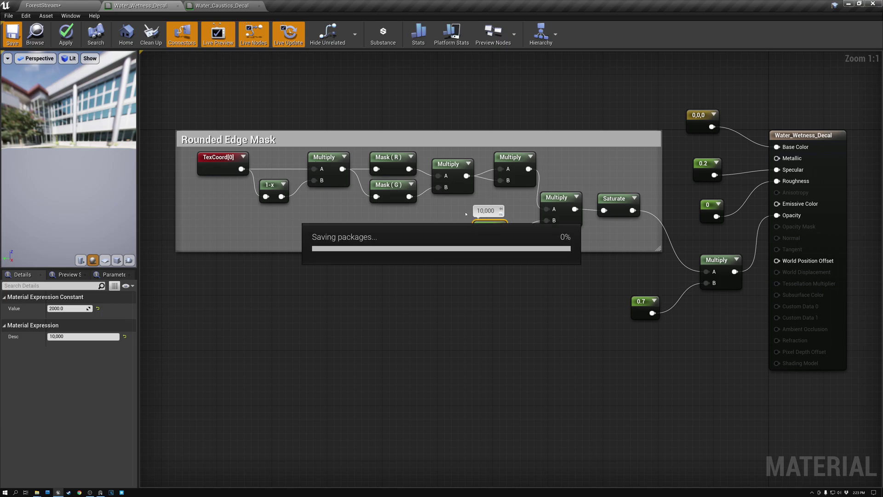
click(55, 6)
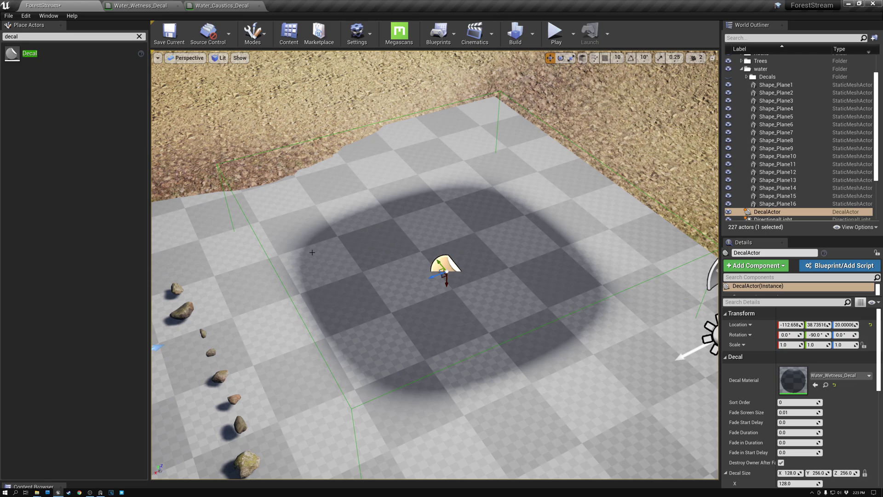
- Lower the Rounded Edge Mask's multiplier constant to 500, save the material, and check the decal's edge falloff in the level
click(140, 5)
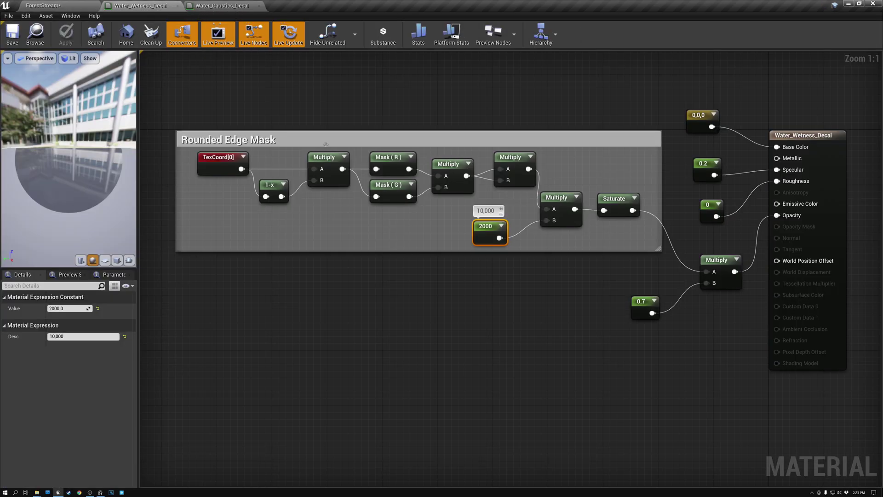
click(74, 308)
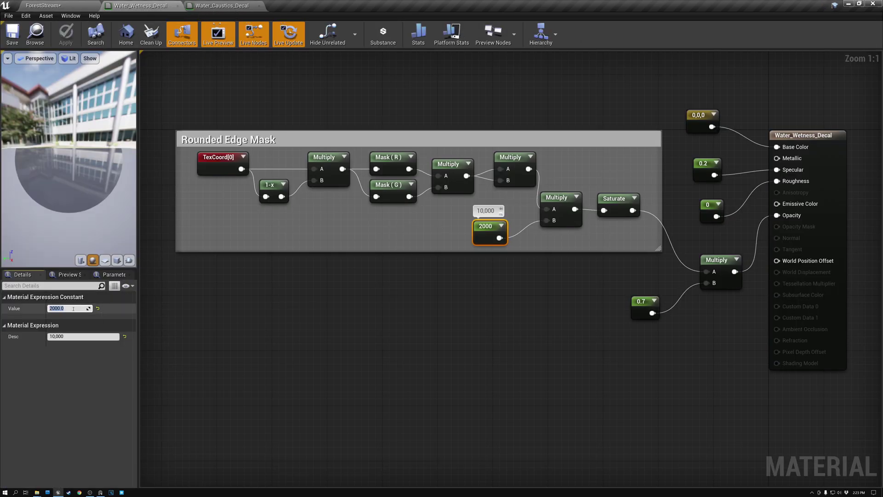
text(500)
key(Return)
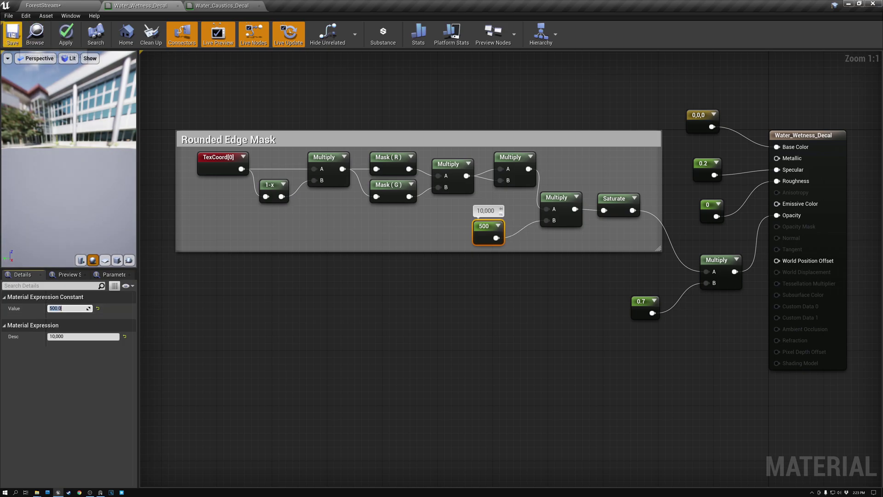
click(13, 34)
click(43, 6)
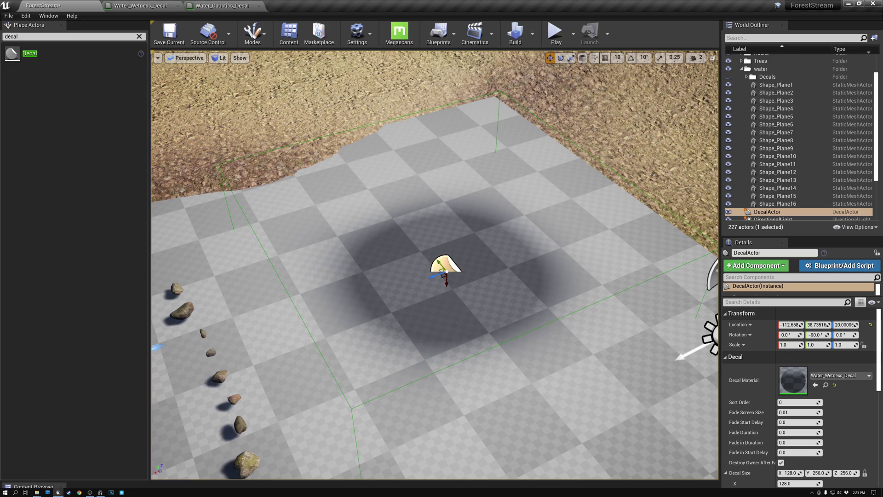
- Restore the Rounded Edge Mask's multiplier constant to 10000, save the material, and return to the decal in the level
click(138, 7)
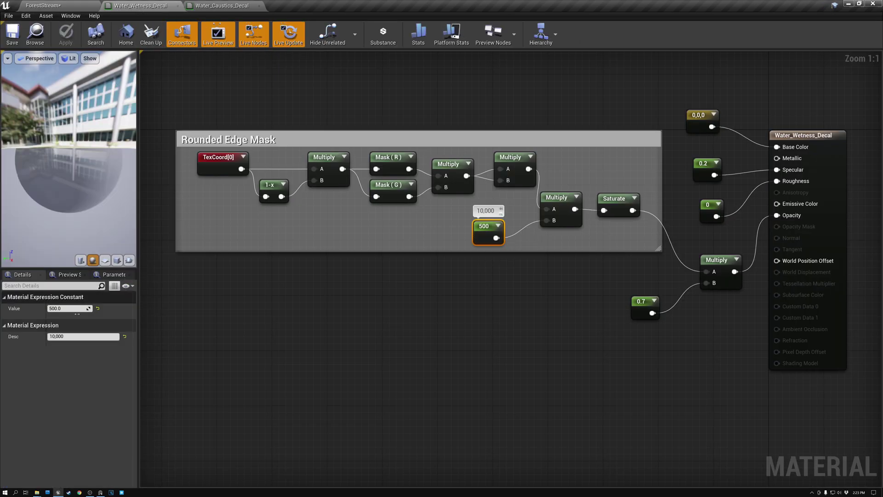
click(69, 308)
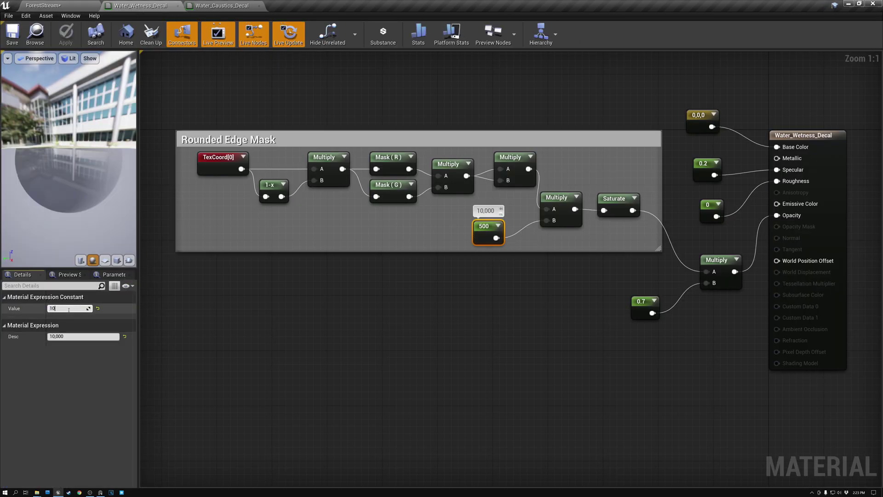
text(0000)
key(Return)
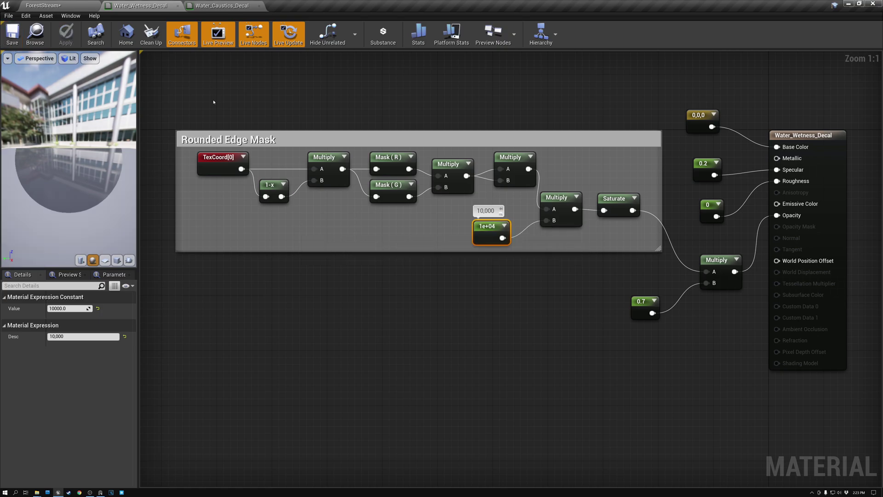
click(62, 7)
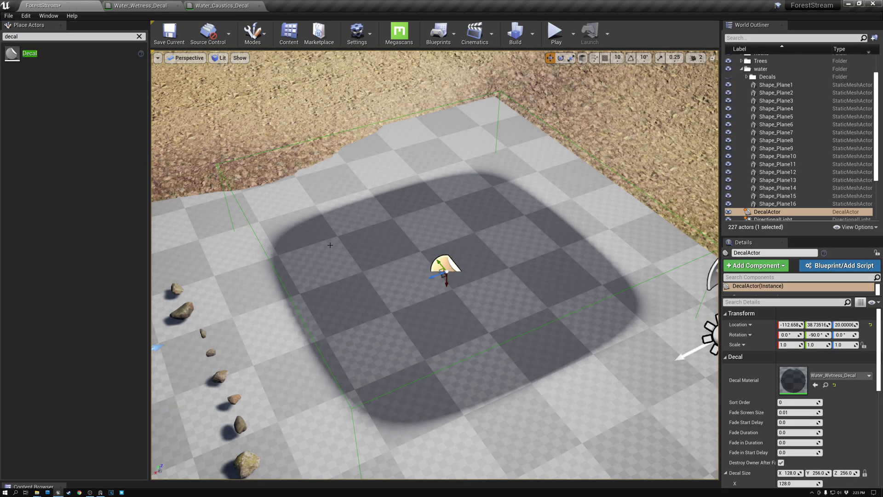
- Inspect the wetness material's Saturate node and the constant multiplied into its opacity
click(140, 6)
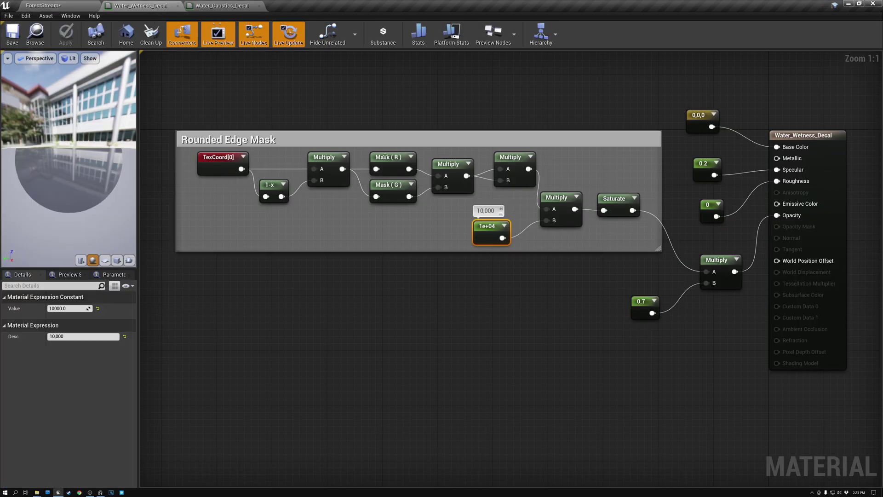
click(614, 202)
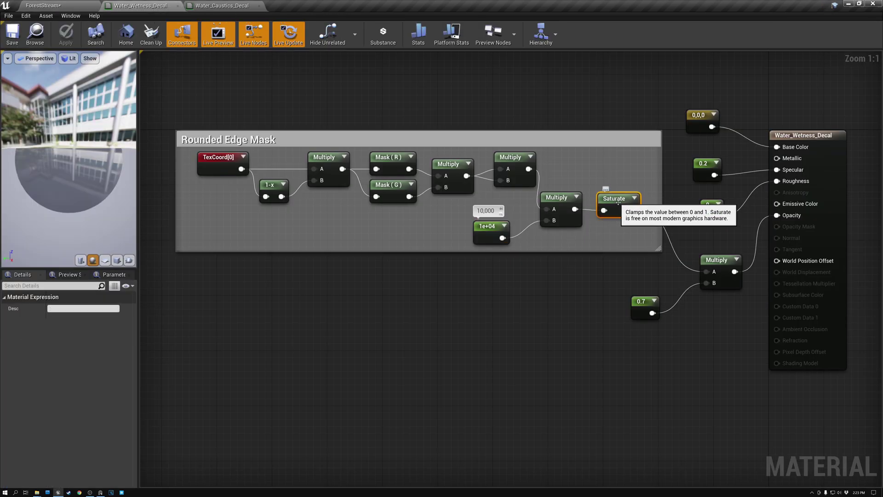
click(641, 303)
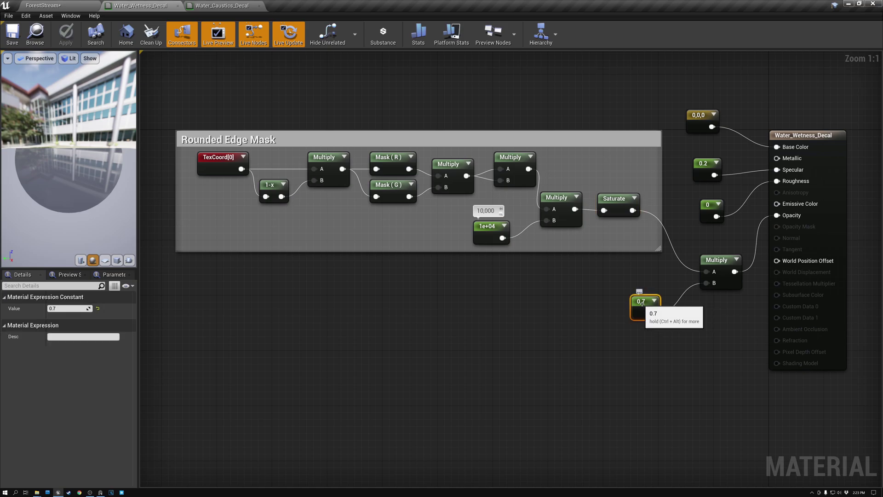
- Lower the test decal in the level to a Z location of about 15.7, then try rotating it and undo the rotation
click(60, 5)
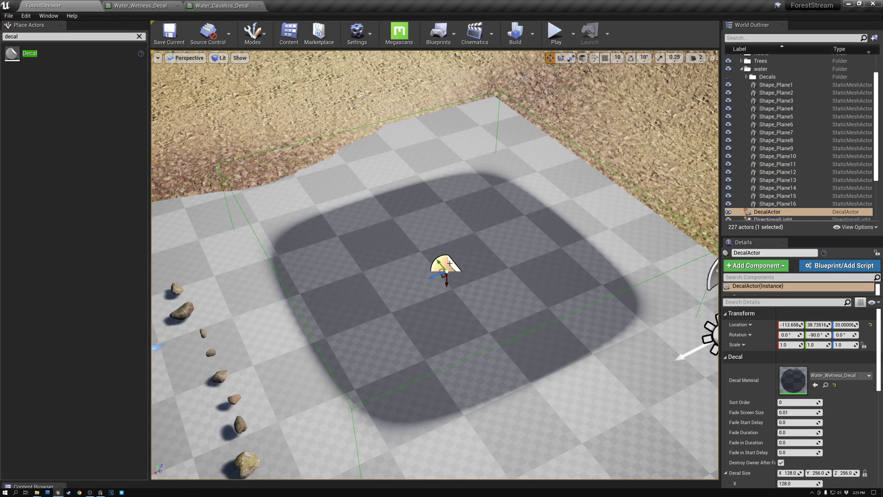
drag(447, 281, 415, 301)
key(e)
key(ctrl+z)
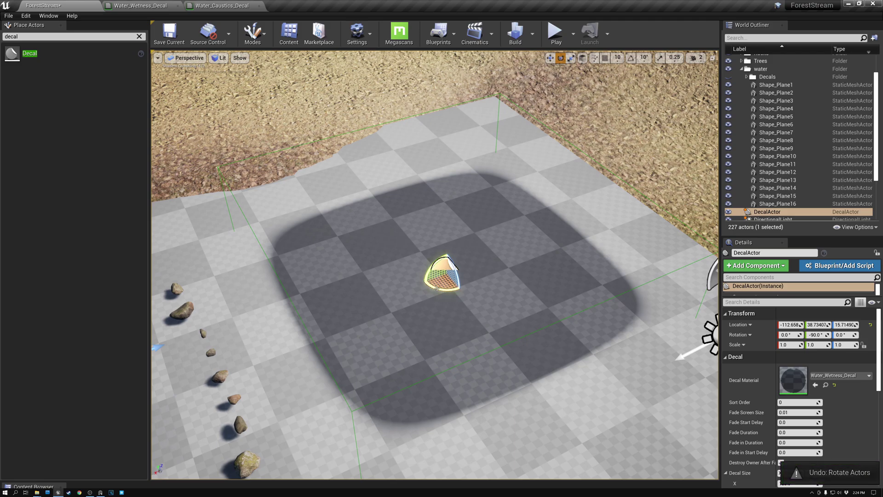
- Try scaling the test decal along its Z and Y axes, undoing each scale change
key(r)
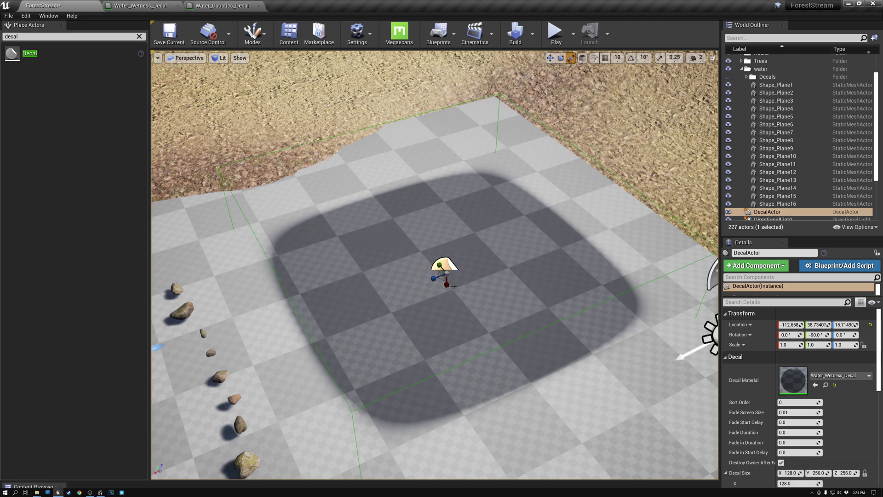
drag(435, 279, 433, 278)
key(ctrl+z)
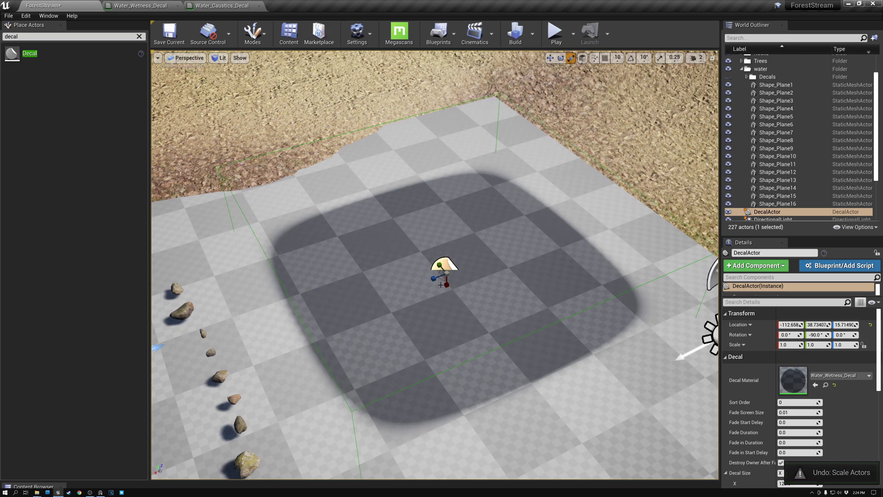
drag(439, 265, 436, 261)
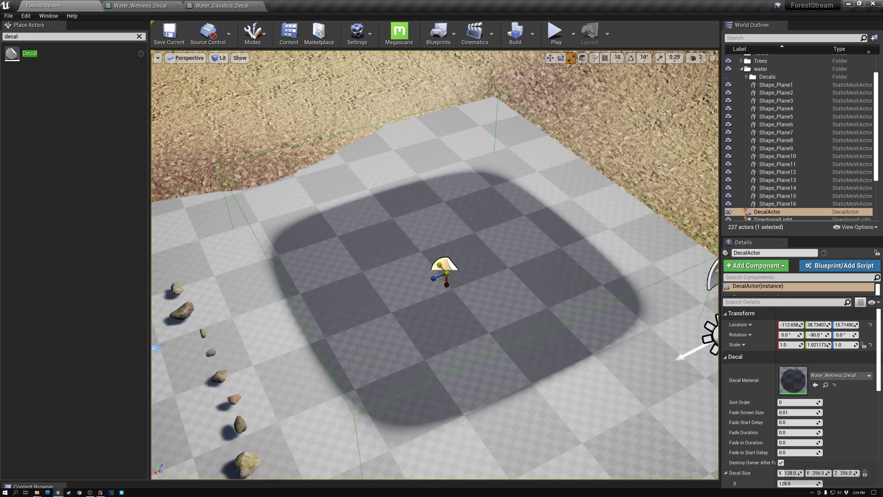
key(ctrl+z)
- At the forest stream, try lowering and raising DecalWetness2 to compare the wetness on the rocks, and undo the move
right_drag(410, 263, 435, 255)
key(s)
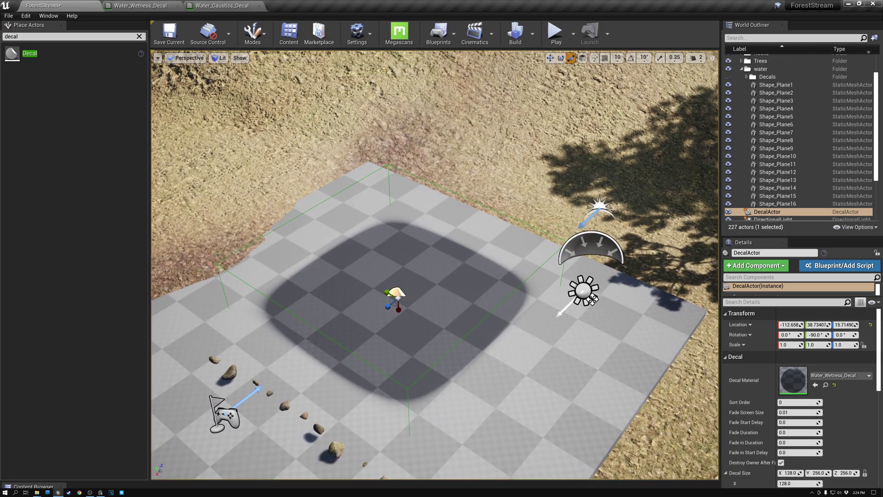
right_drag(492, 277, 460, 272)
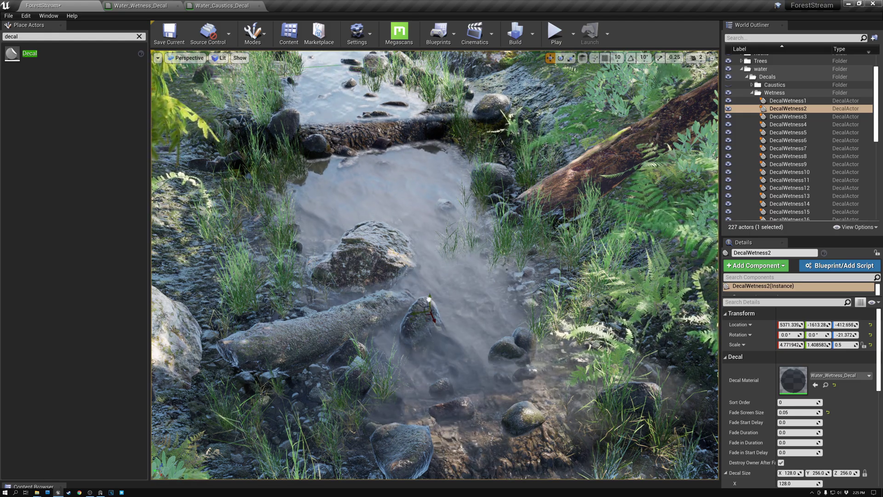
drag(428, 306, 489, 345)
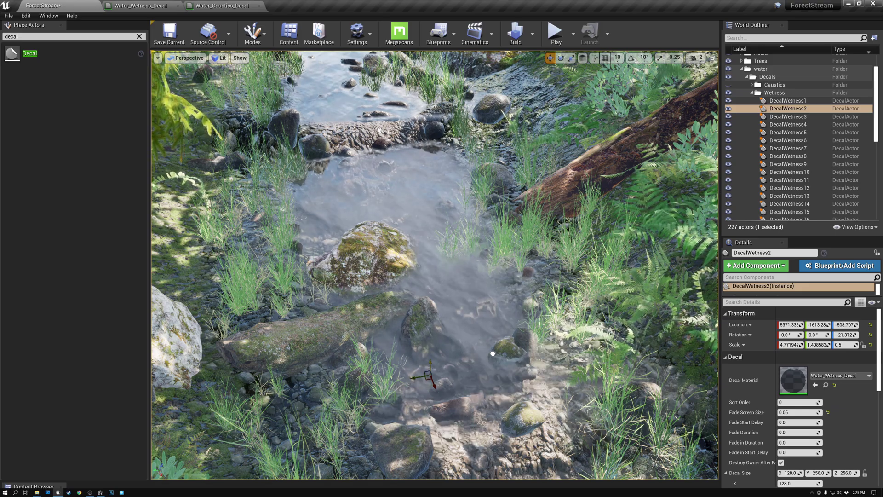
drag(493, 339, 519, 317)
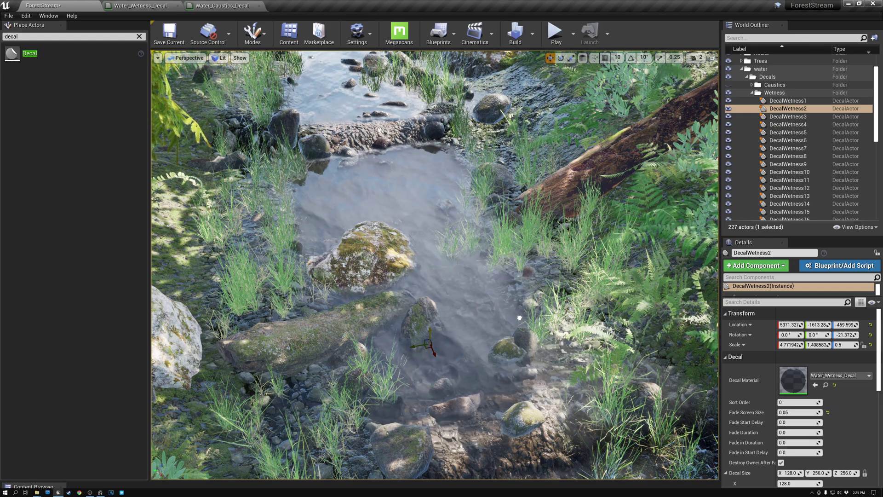
drag(519, 319, 521, 308)
key(ctrl+z)
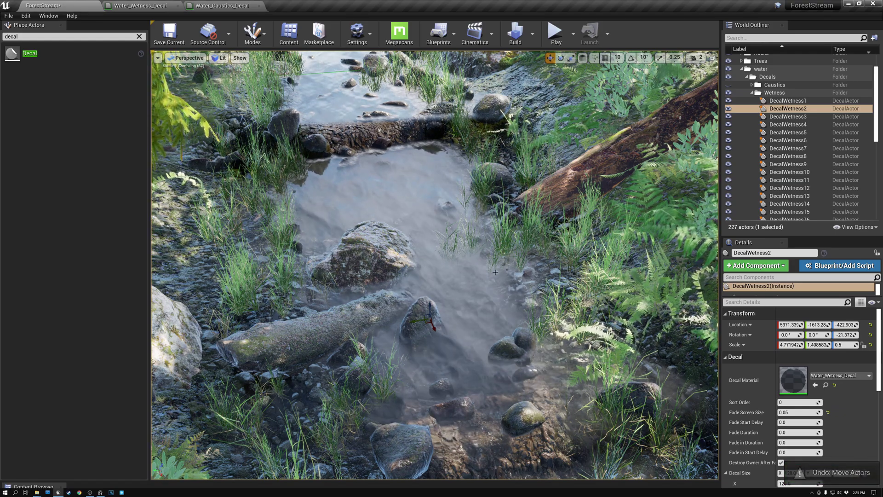
- Examine the wet rocks, grass and banks around the stream from close up
right_drag(472, 285, 506, 272)
key(w)
mouse_move(451, 239)
right_down()
mouse_move(485, 241)
mouse_move(463, 247)
right_up()
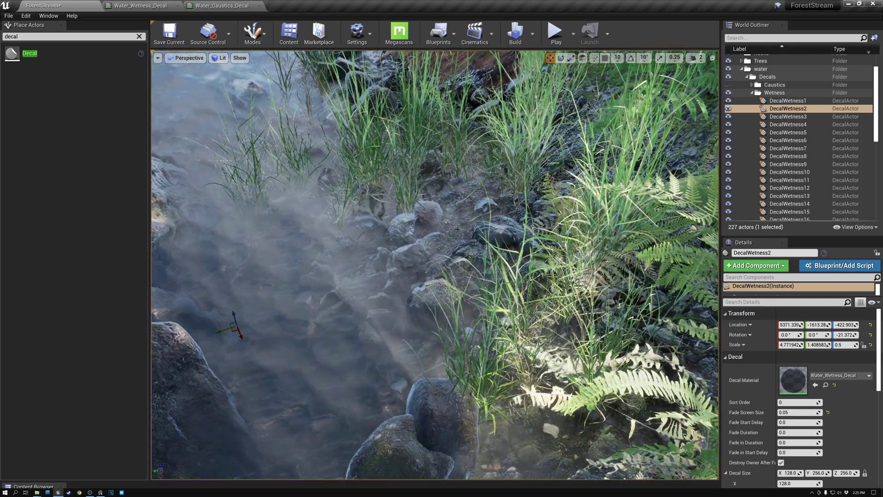
right_drag(495, 223, 495, 223)
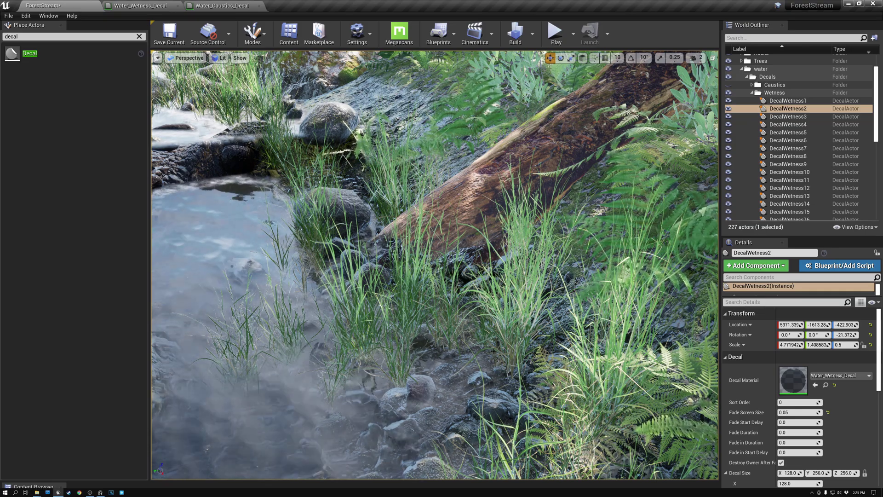
right_drag(493, 351, 305, 350)
key(s)
key(w)
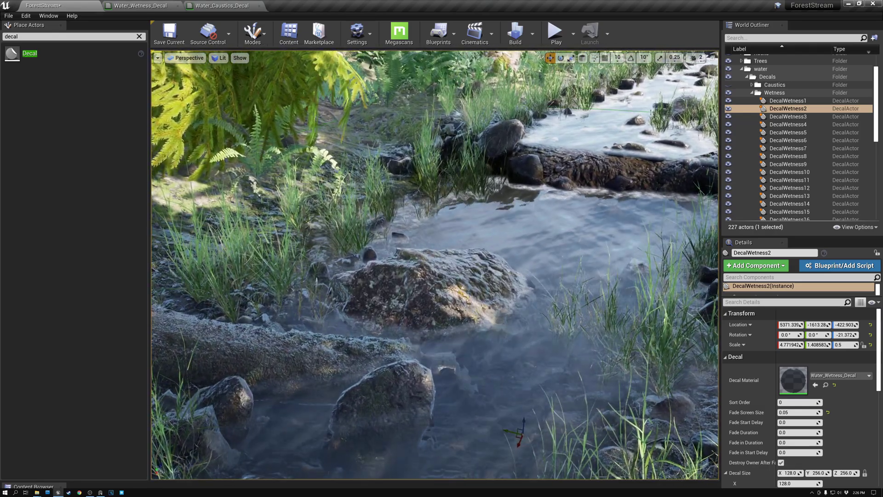
- Inspect the wetness on the log and boulders in the stream from several sides
mouse_move(407, 255)
right_down()
mouse_move(344, 260)
mouse_move(404, 251)
right_up()
key(w)
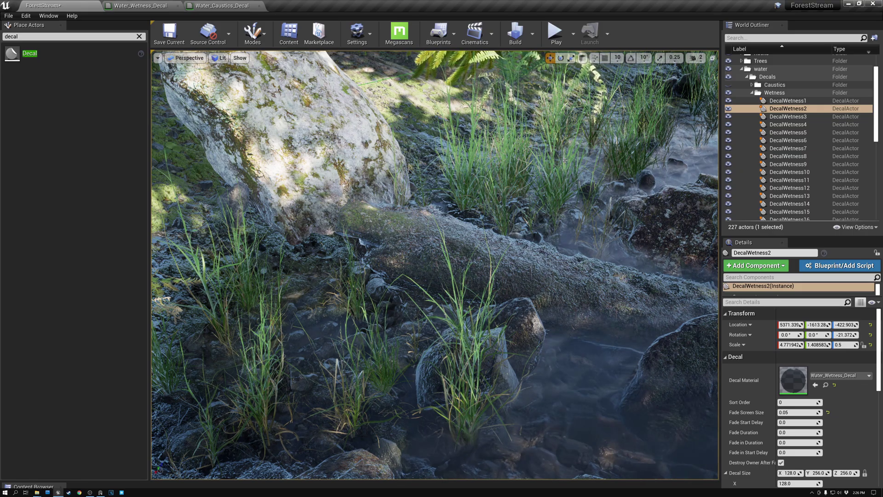
key(d)
right_drag(444, 250, 332, 243)
key(w)
key(s)
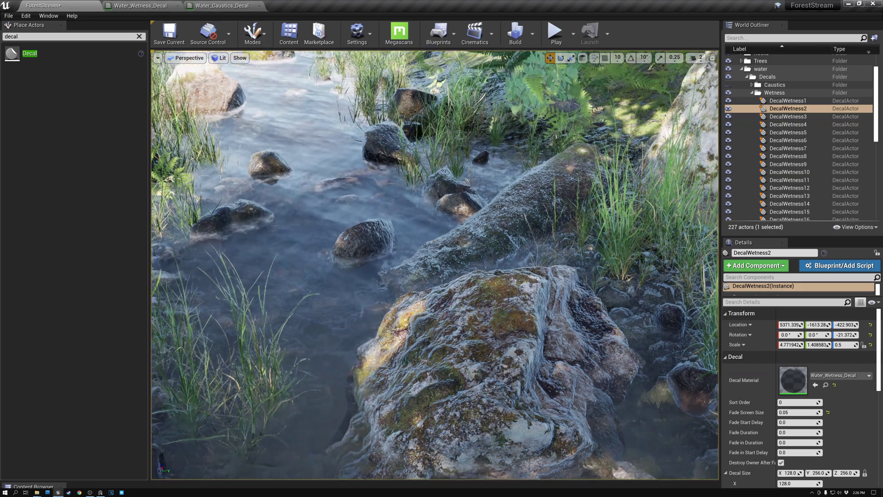
click(317, 285)
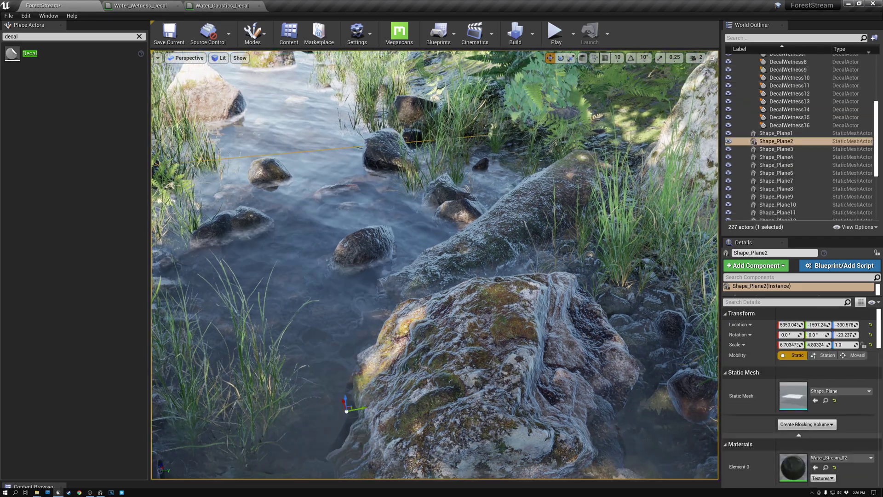
right_click(440, 249)
click(94, 6)
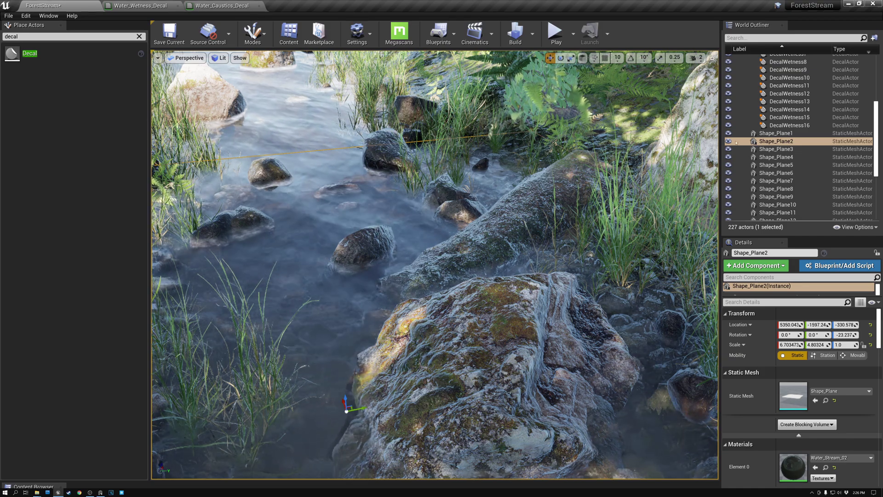
scroll(754, 133, up, 3)
click(788, 97)
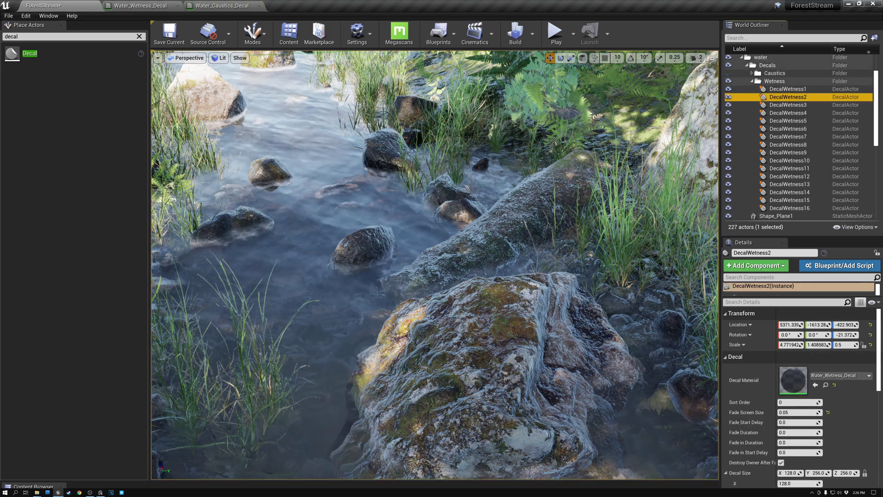
- Switch the viewport to the Roughness buffer visualization and examine the stream bed, rocks and banks up close and from above
click(220, 59)
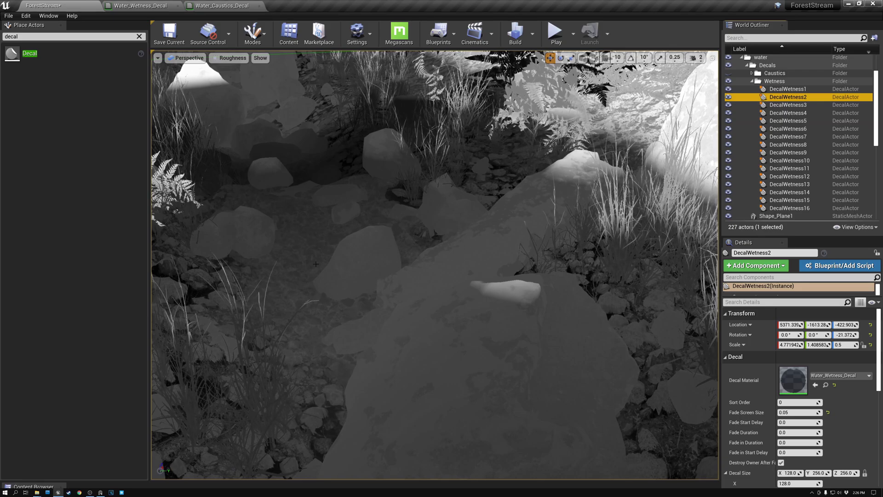
mouse_move(320, 271)
right_down()
mouse_move(339, 264)
mouse_move(340, 286)
mouse_move(320, 263)
right_up()
click(320, 271)
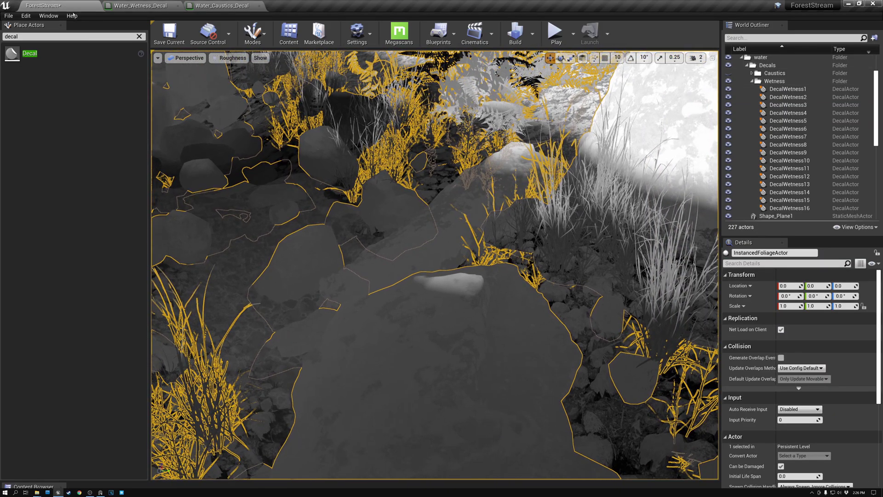
mouse_move(357, 303)
right_down()
mouse_move(353, 254)
mouse_move(358, 302)
right_up()
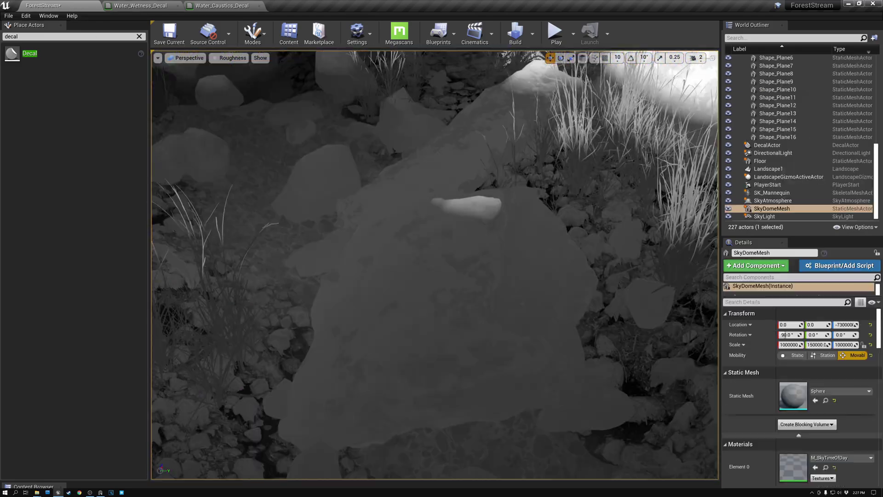
key(s)
right_drag(434, 265, 480, 259)
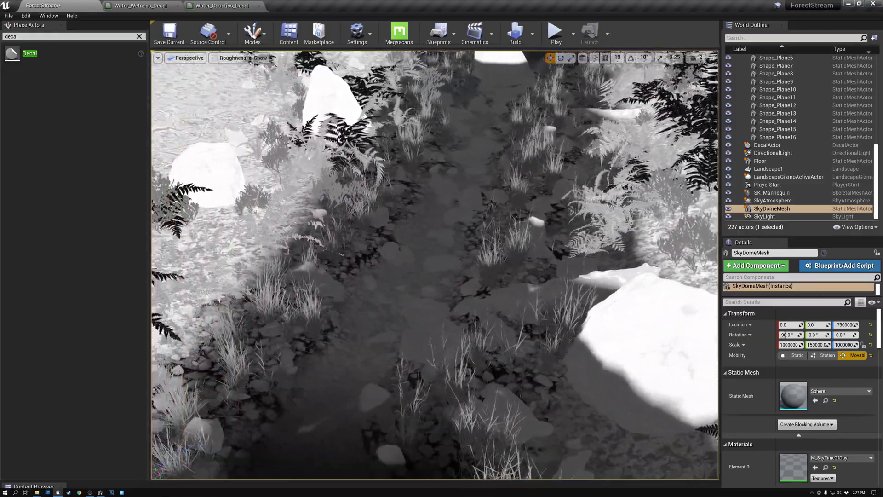
key(w)
mouse_move(435, 265)
right_down()
mouse_move(425, 279)
mouse_move(435, 280)
right_up()
key(s)
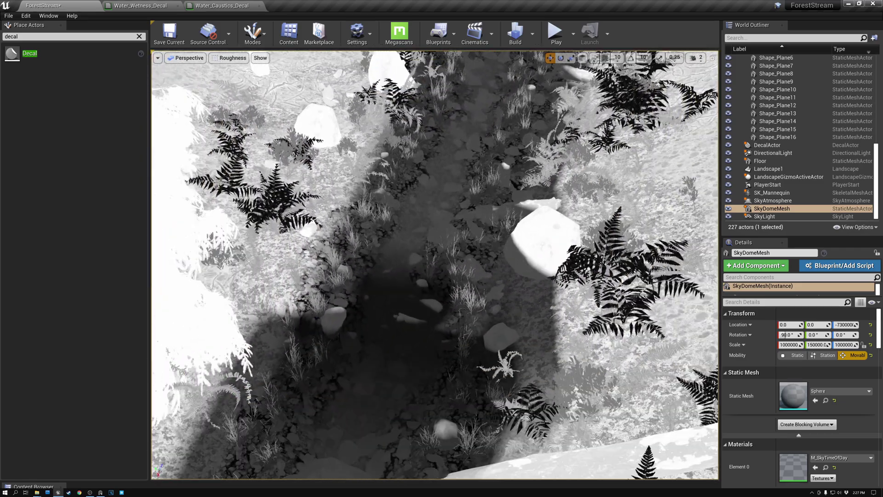
right_drag(432, 183, 419, 189)
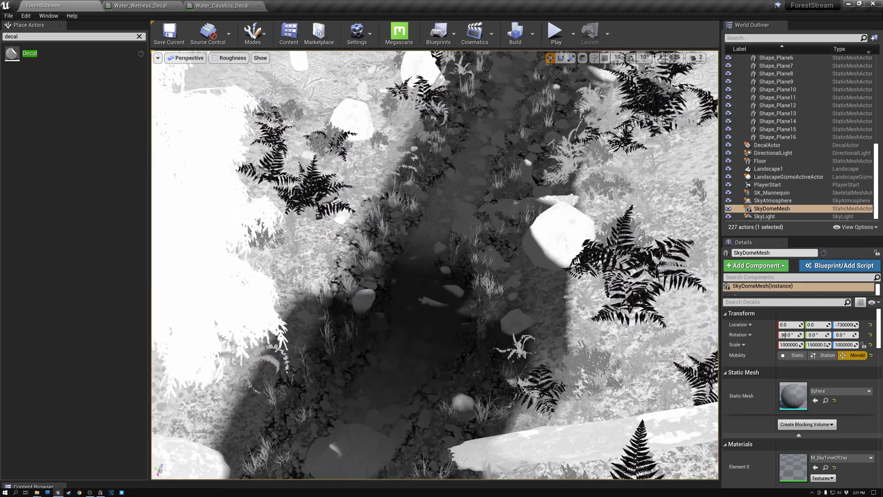
- Switch the viewport to the Specular buffer visualization and examine the wet area along the stream
click(216, 58)
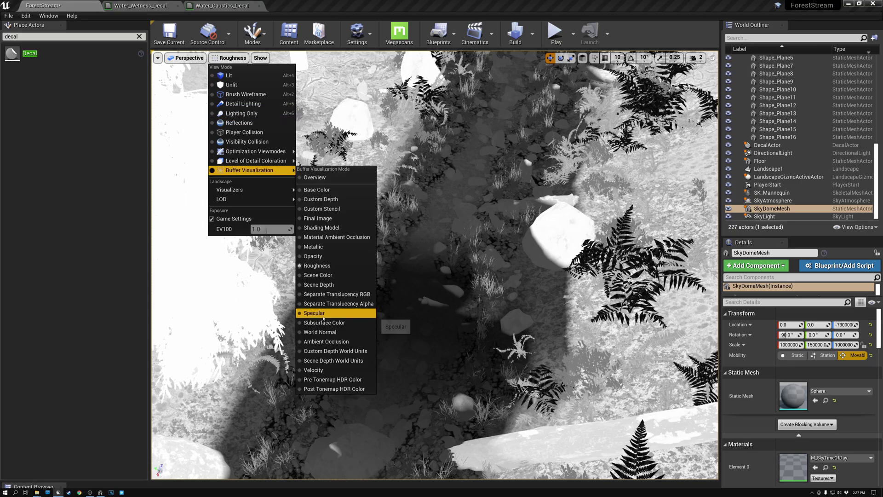
click(322, 314)
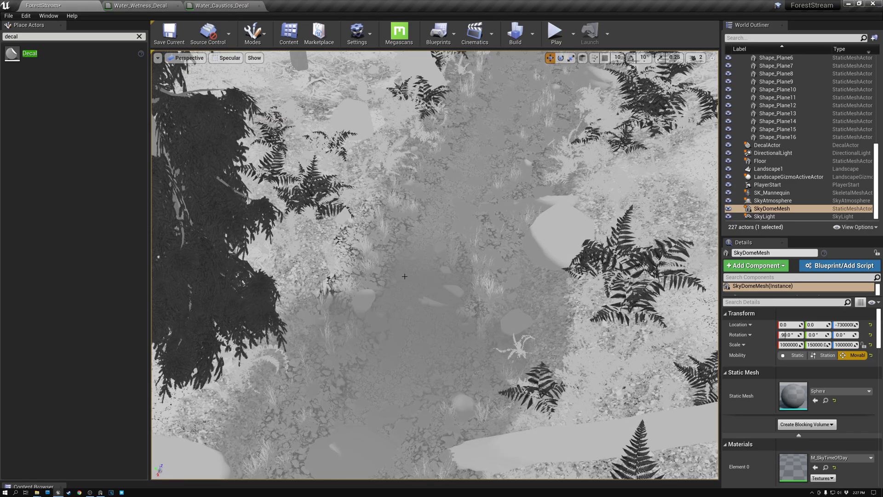
mouse_move(435, 265)
right_down()
mouse_move(429, 337)
mouse_move(433, 253)
right_up()
key(w)
key(s)
key(w)
key(s)
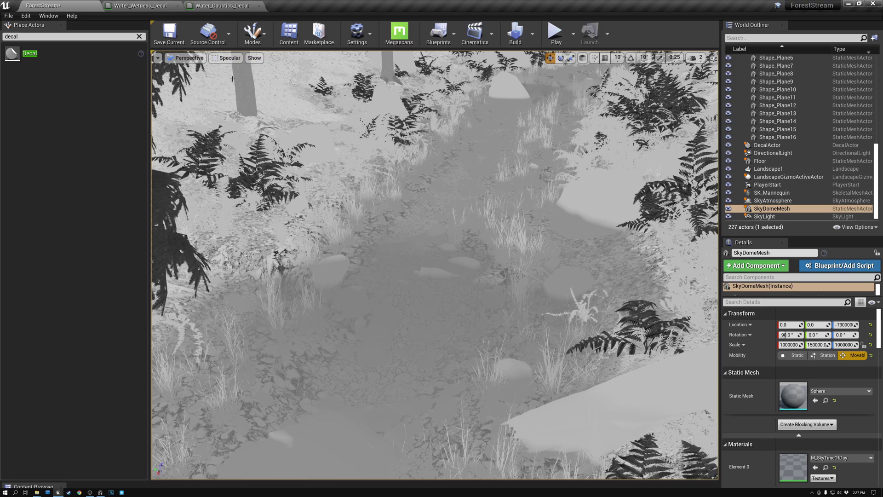
- Examine the stream bed and banks in the Base Color buffer visualization, and return the viewport to Lit
click(223, 58)
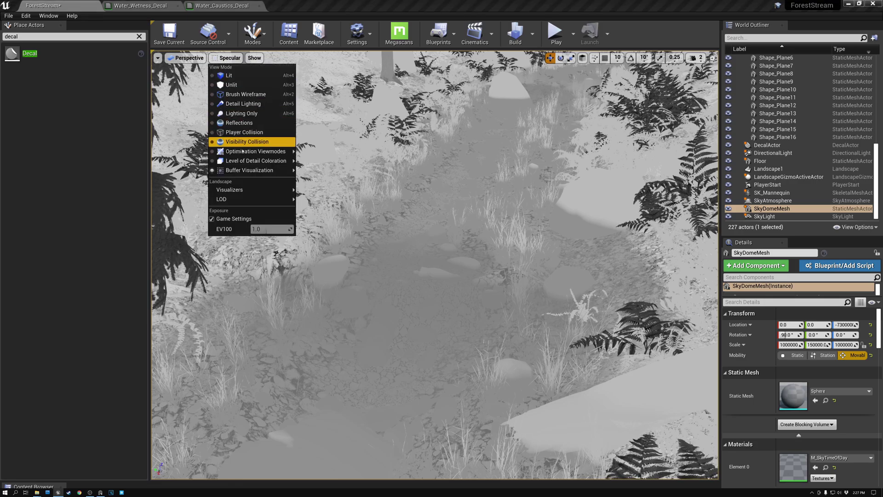
mouse_move(251, 172)
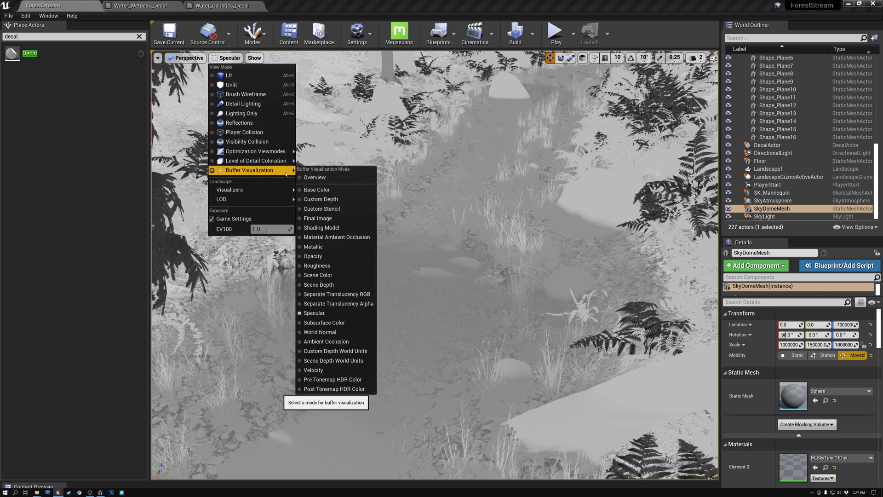
click(322, 192)
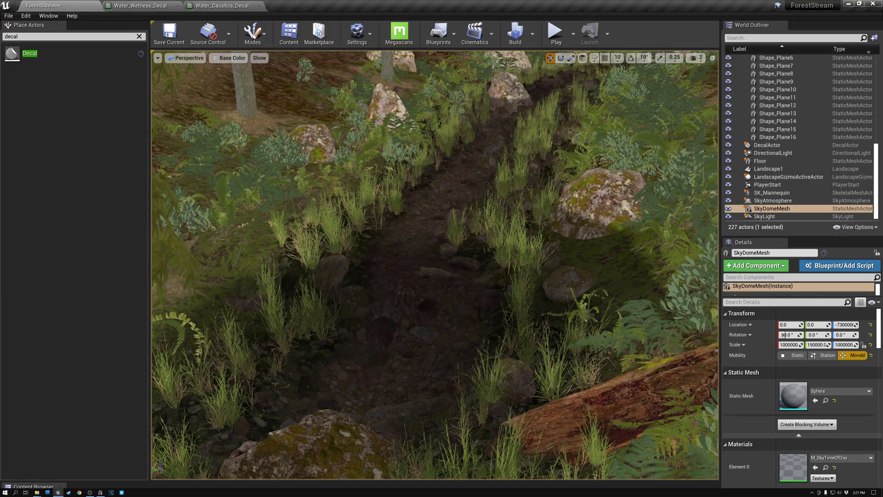
key(s)
right_drag(396, 255, 405, 283)
key(w)
key(a)
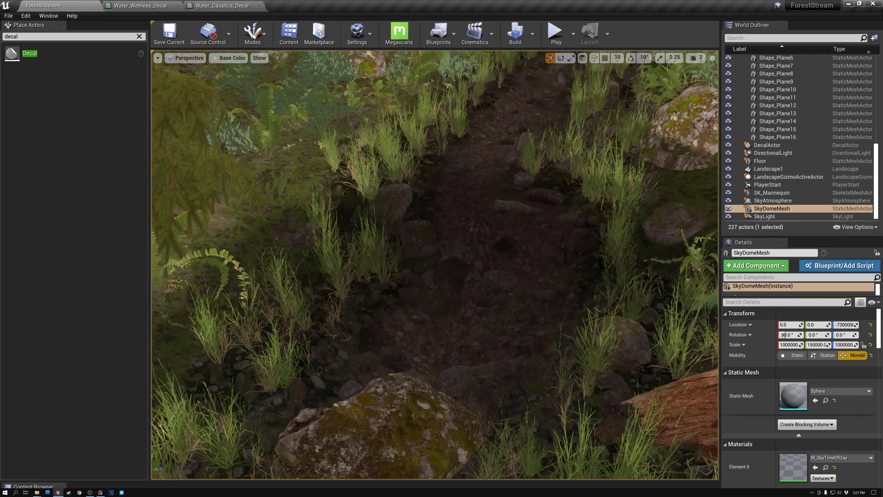
drag(404, 142, 404, 138)
key(s)
right_drag(405, 283, 445, 251)
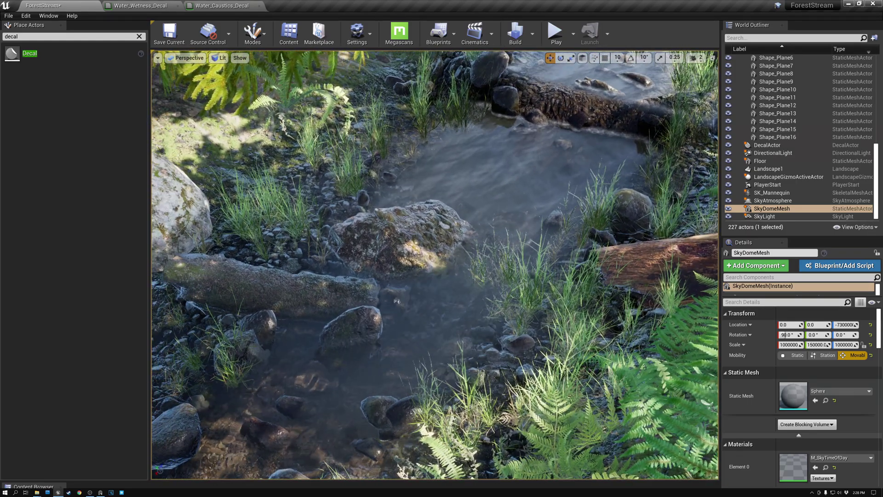
- Make the hidden Caustics folder under the water Decals visible in the level
right_drag(434, 265, 436, 251)
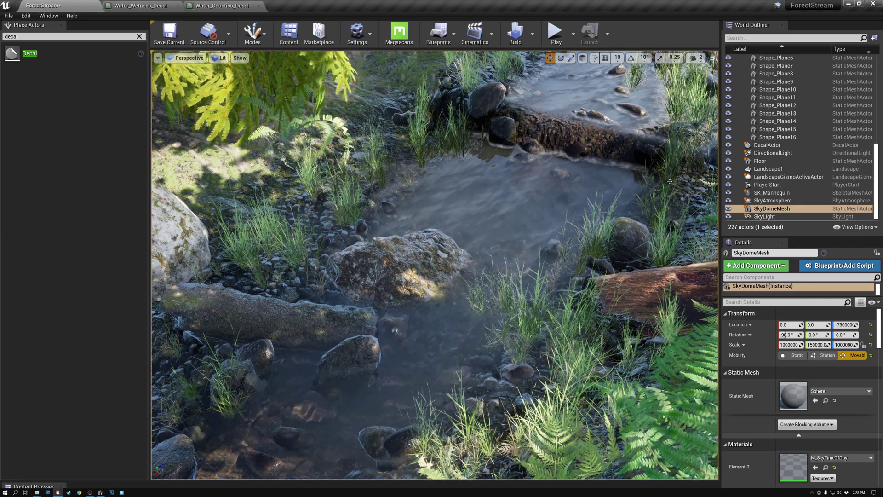
scroll(783, 146, up, 10)
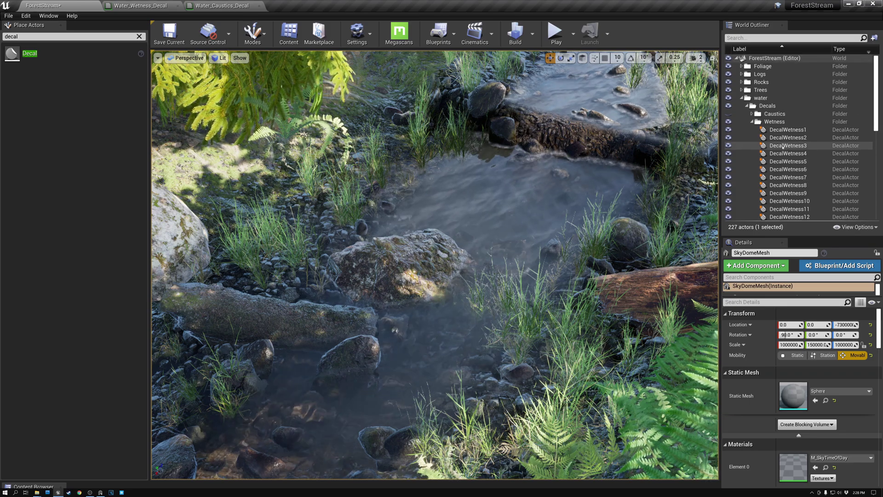
click(751, 122)
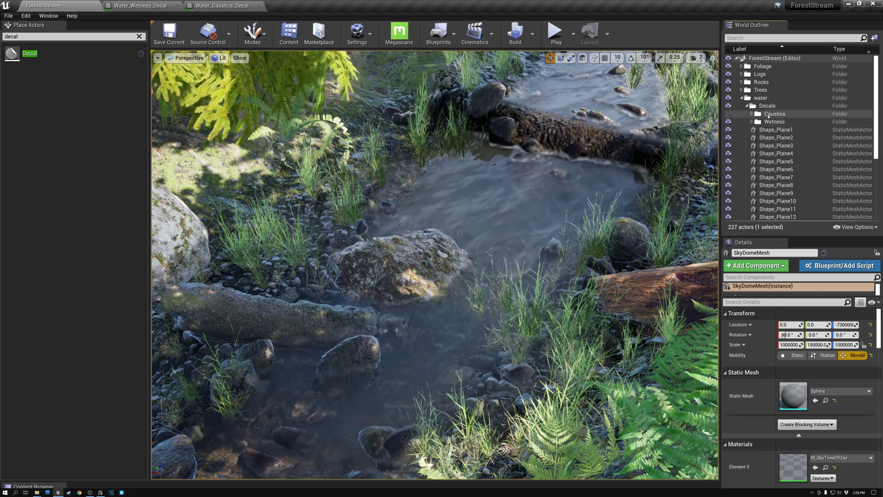
click(751, 122)
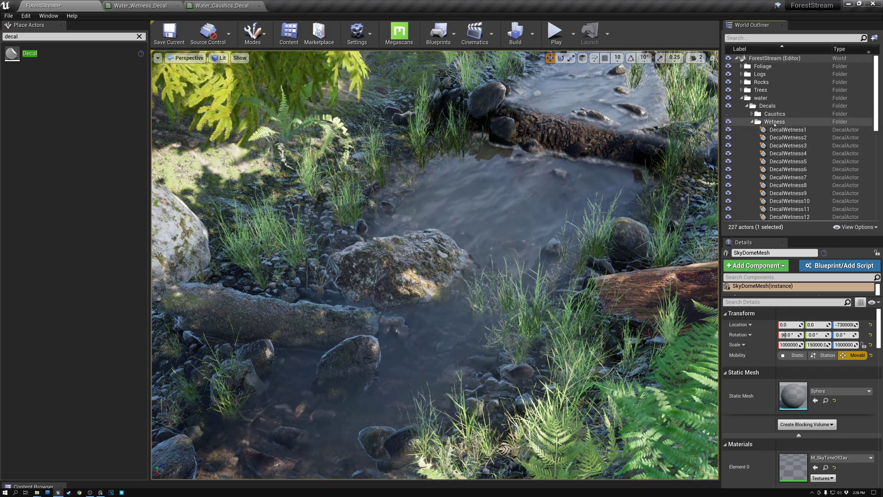
click(775, 114)
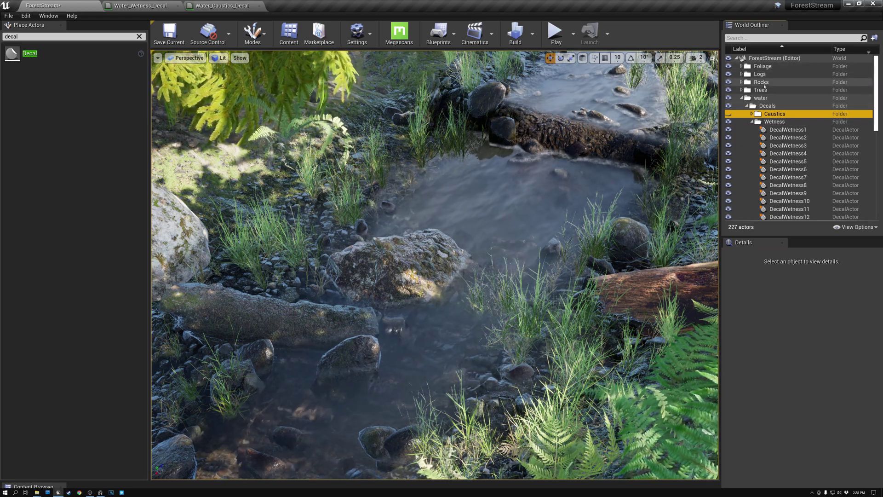
click(740, 98)
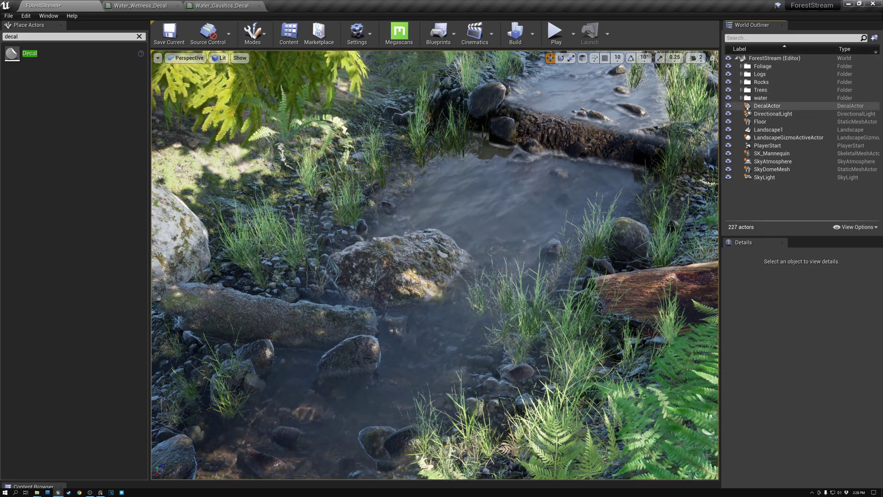
click(741, 98)
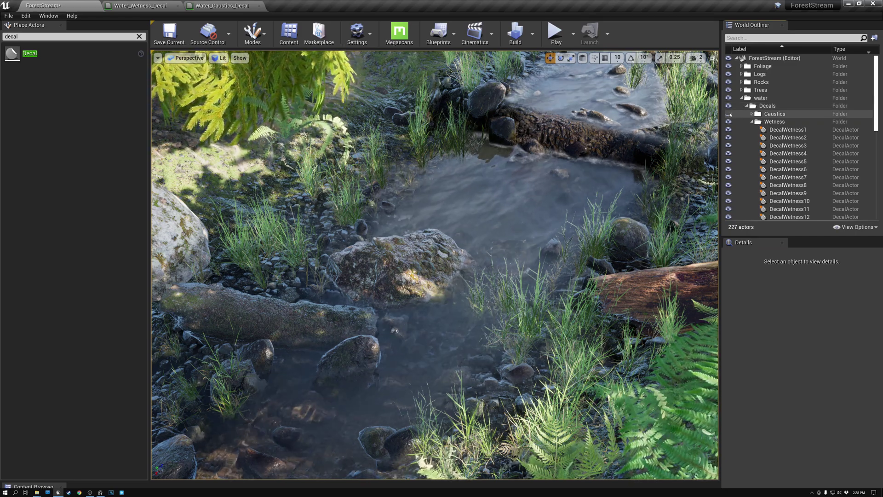
click(728, 113)
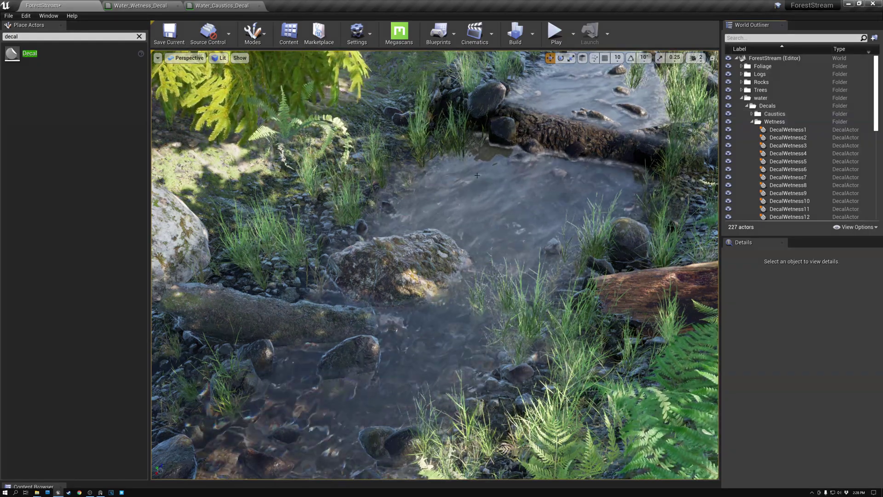
- Examine the caustics on the submerged rocks and stream bed from close up
right_drag(485, 186, 436, 249)
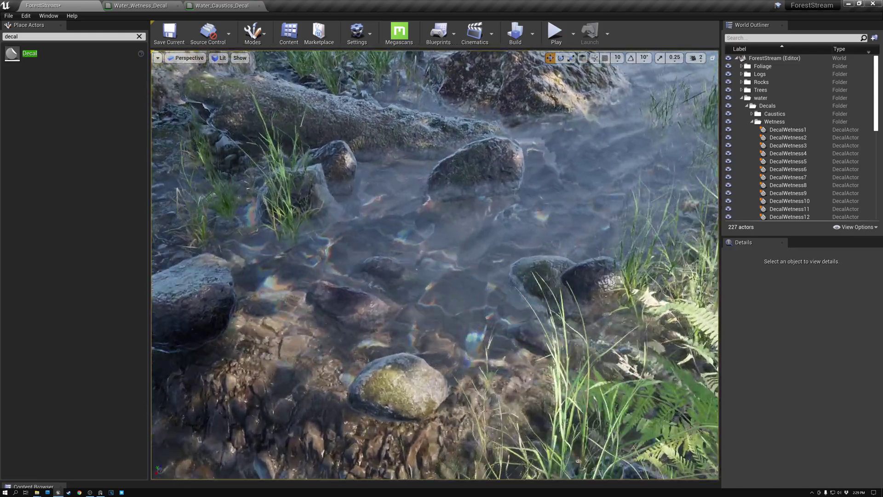
key(w)
right_drag(434, 265, 434, 138)
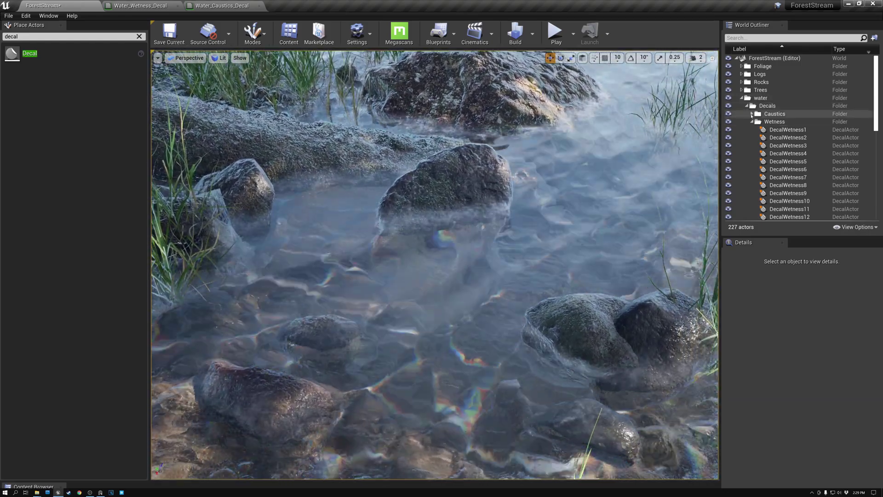
- Try raising DecalCaustics2 to a Z location of about -331.8 to compare the caustics on the rocks, and undo the move
click(751, 114)
click(787, 130)
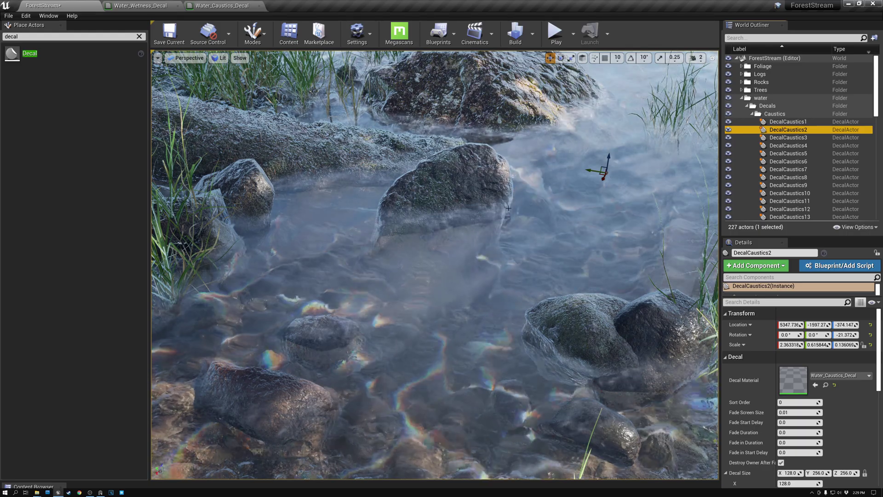
key(s)
mouse_move(440, 244)
right_down()
mouse_move(483, 244)
mouse_move(440, 245)
right_up()
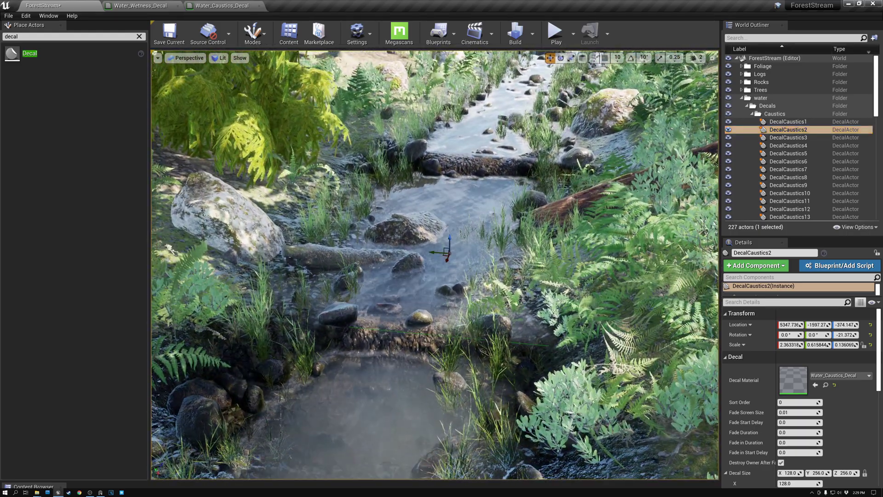
drag(450, 238, 459, 216)
right_drag(459, 217, 429, 230)
key(w)
key(s)
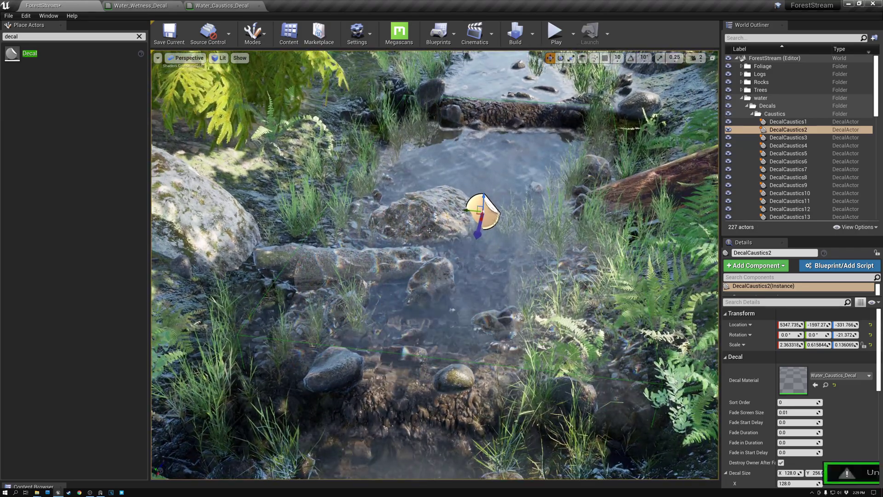
key(ctrl+z)
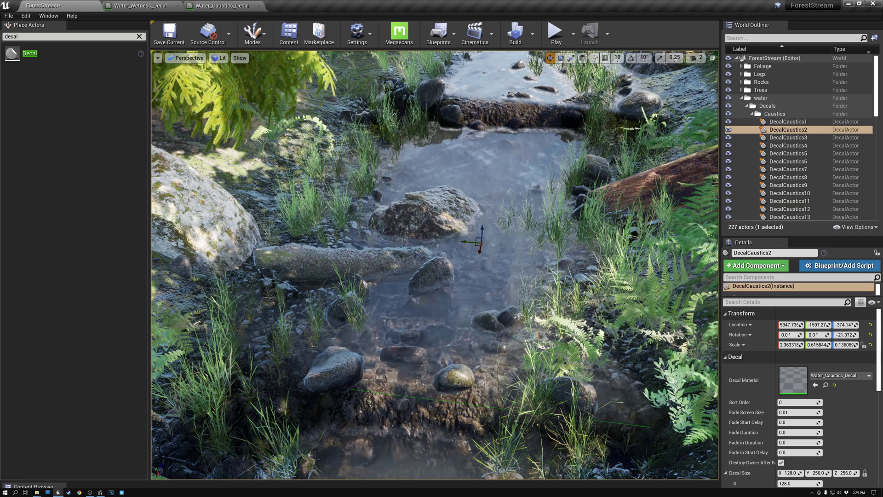
- Open the Water_Caustics_Decal material and examine its node graph up to the output node
click(222, 6)
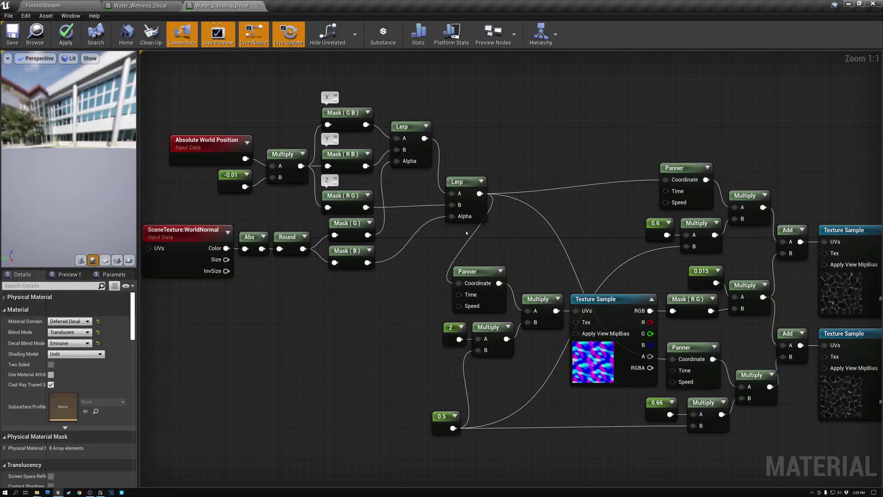
right_drag(584, 228, 385, 186)
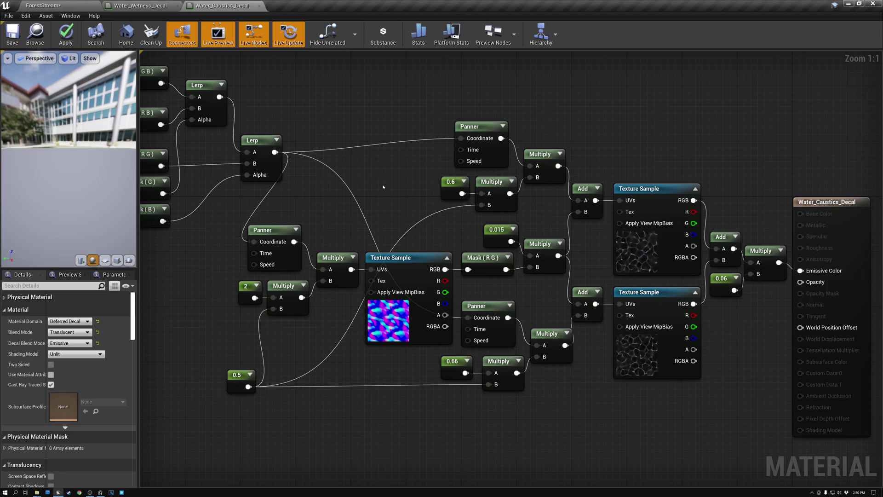
- Review the full Water_Caustics_Decal node graph and the Rounded Edge Mask graph of the Water_Wetness_Decal material
right_drag(383, 186, 496, 211)
scroll(506, 232, down, 2)
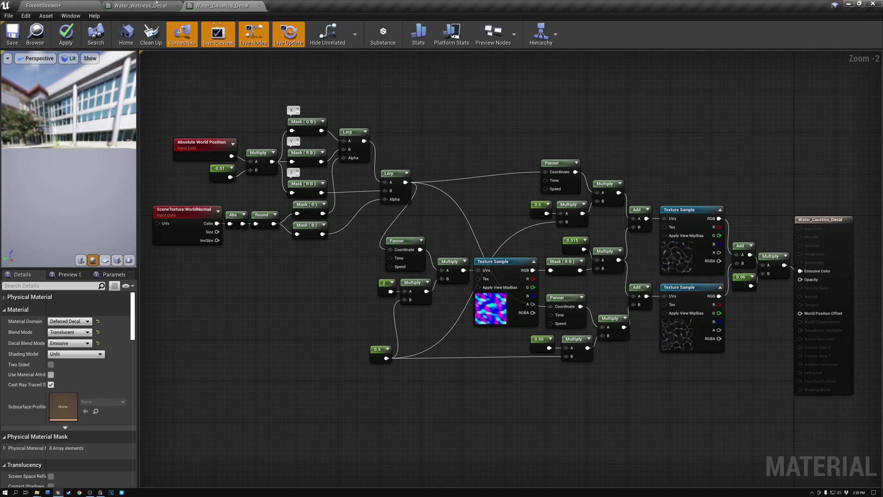
click(143, 5)
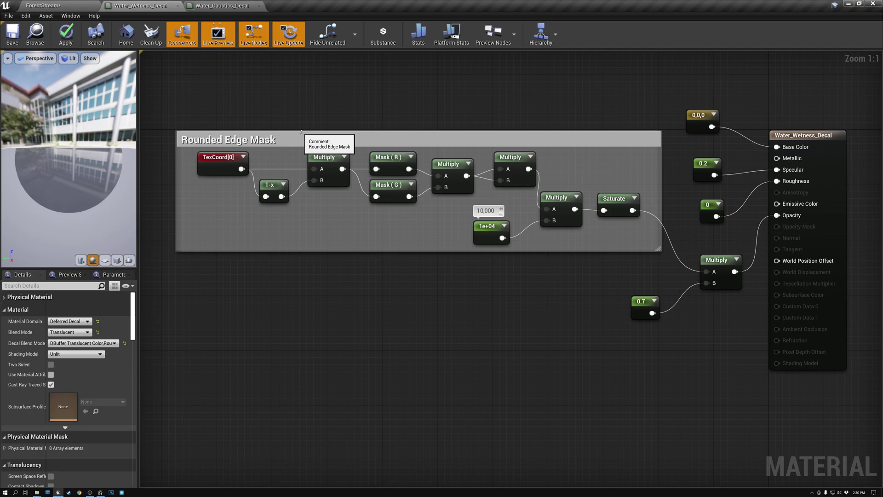
click(222, 6)
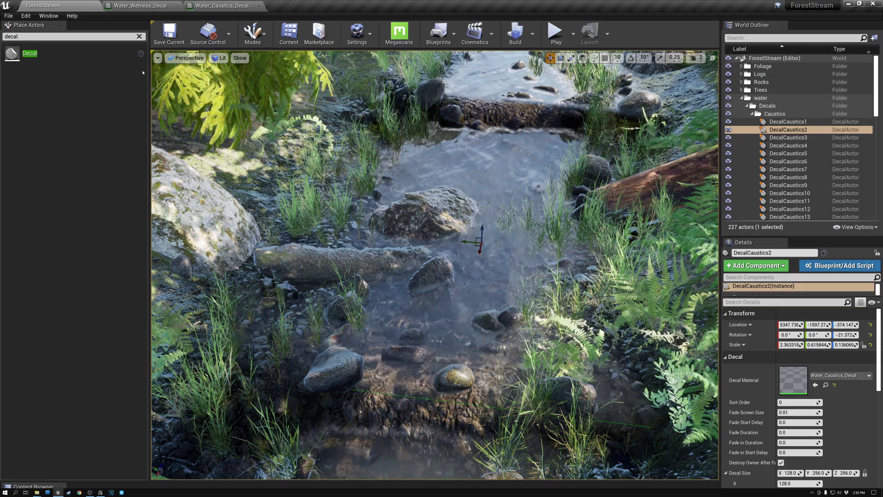
- Return to the ForestStream level, close Place Actors and start playing the level in the editor
click(60, 25)
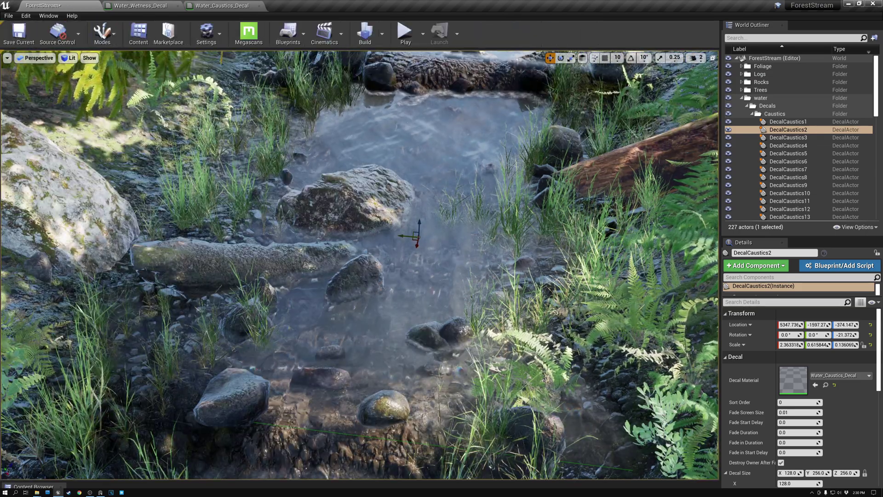
click(405, 32)
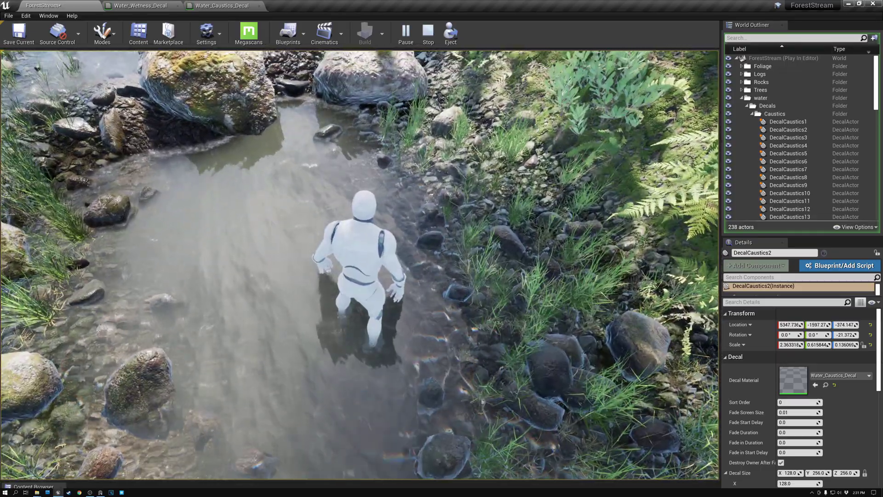
- Run the character along the stream through its pools and over the rock steps to examine the water, wet banks and caustics
key(w)
key(a)
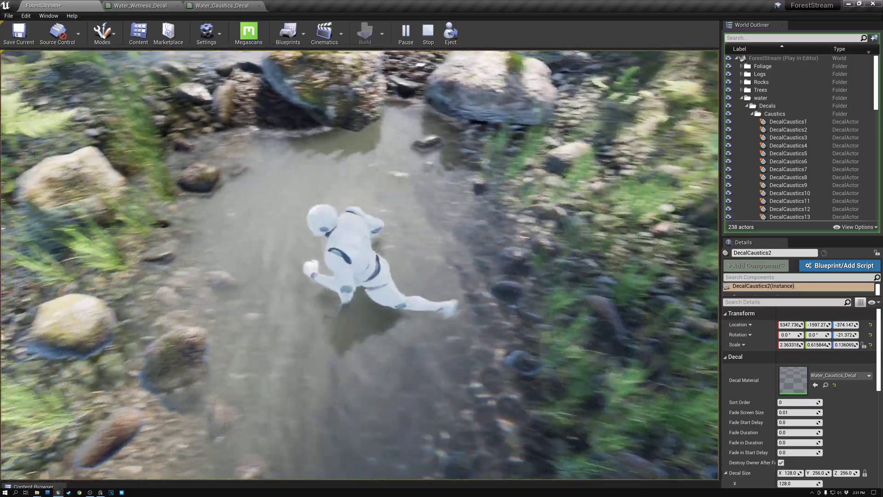
key(w)
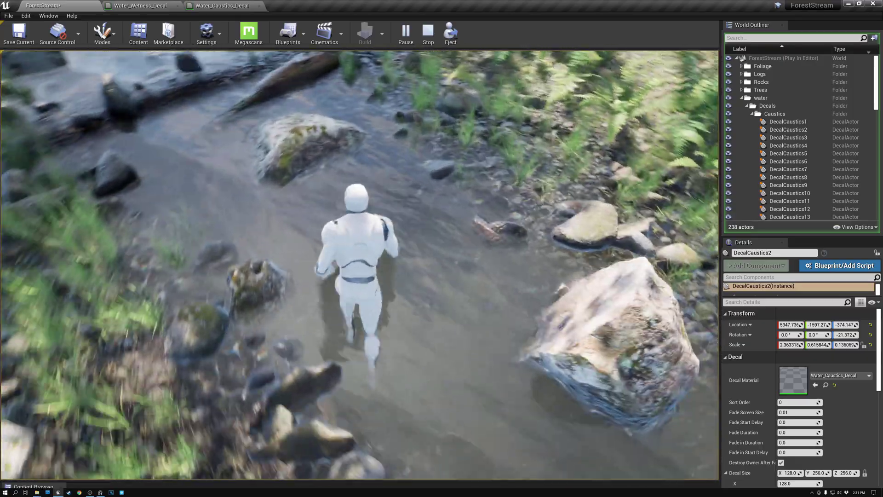
key(d)
key(w)
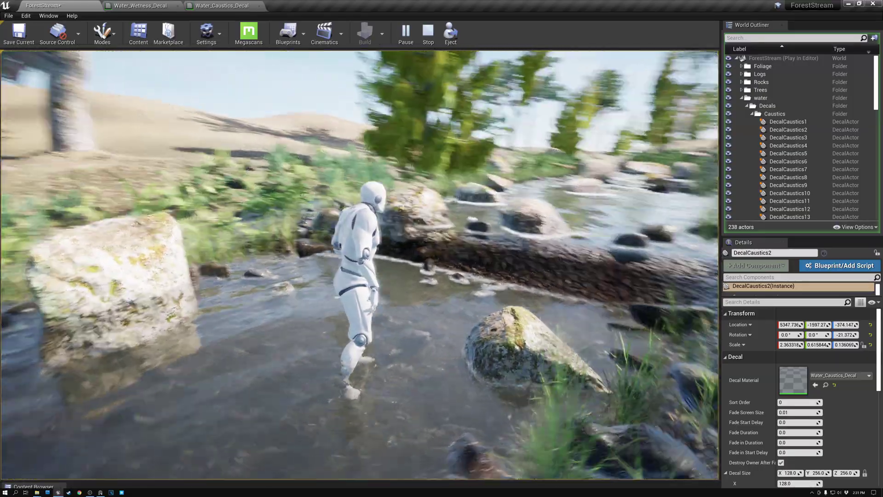
key(w)
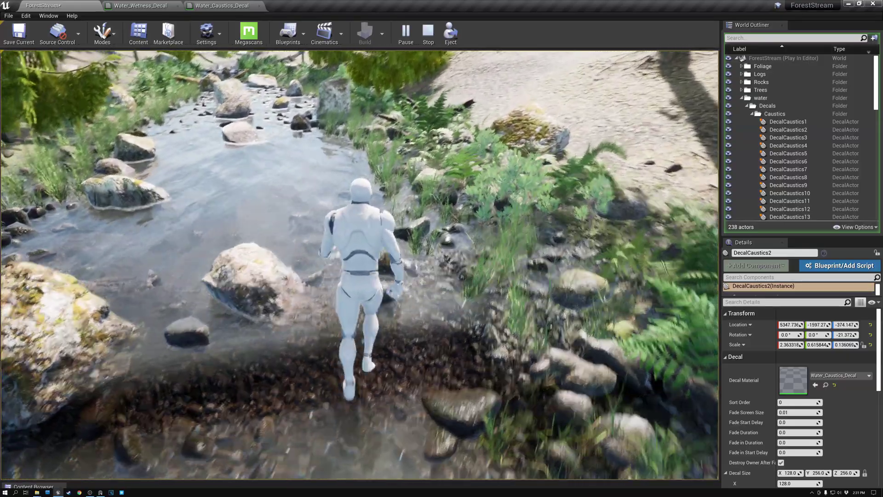
key(w)
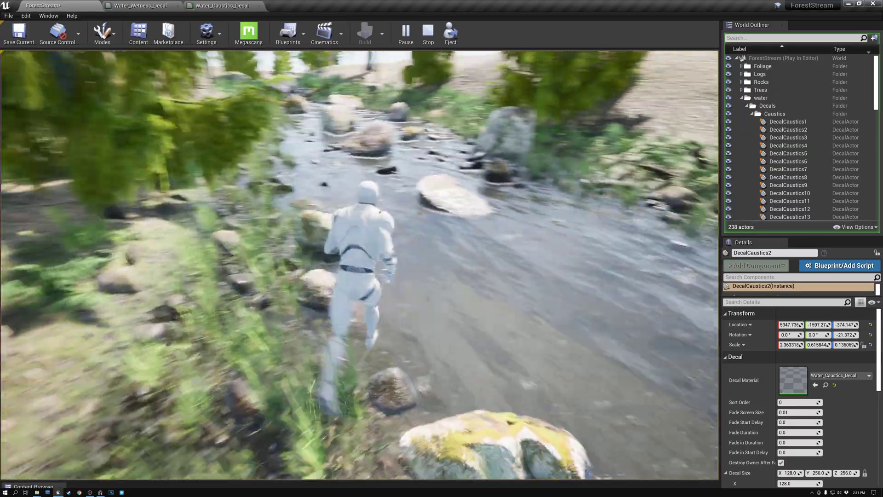
key(w)
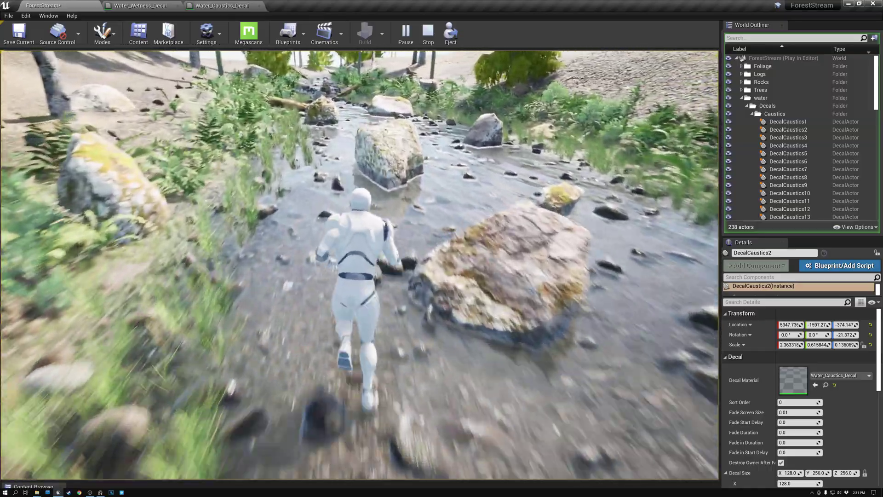
key(w)
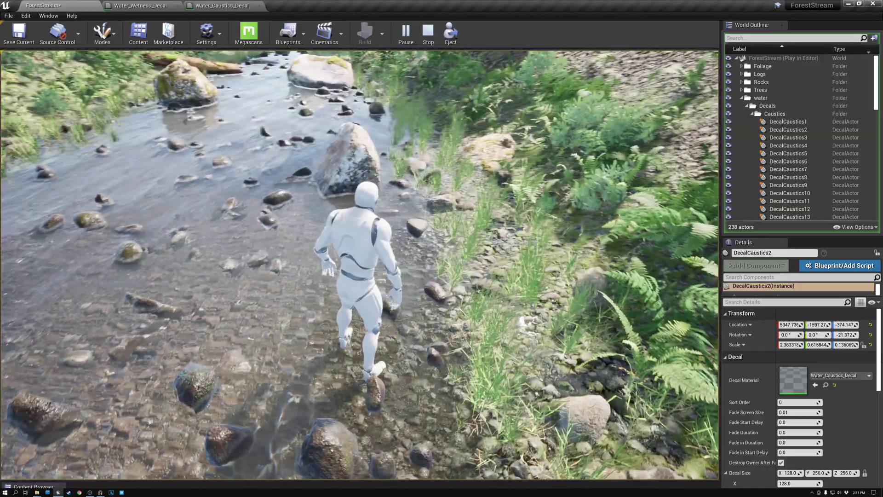
key(w)
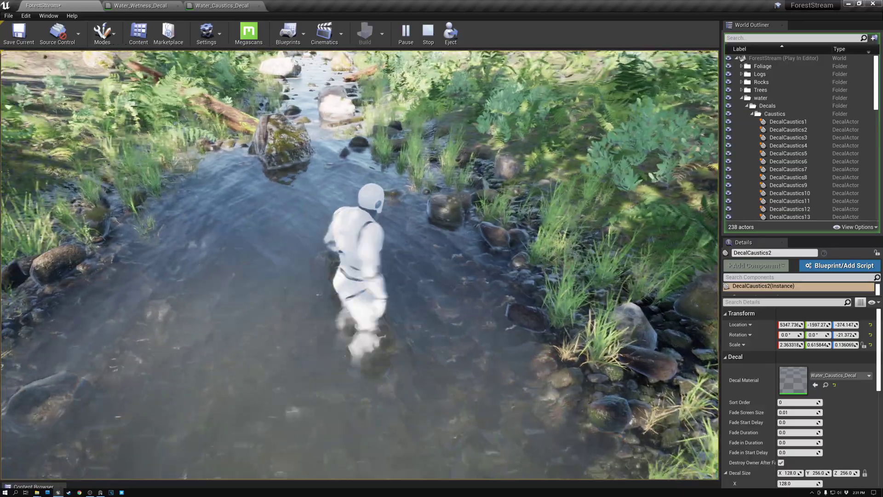
key(w)
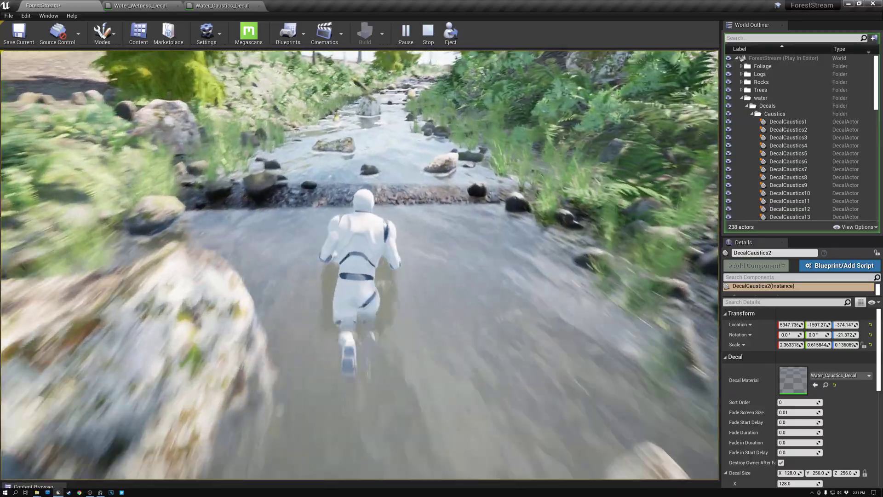
key(w)
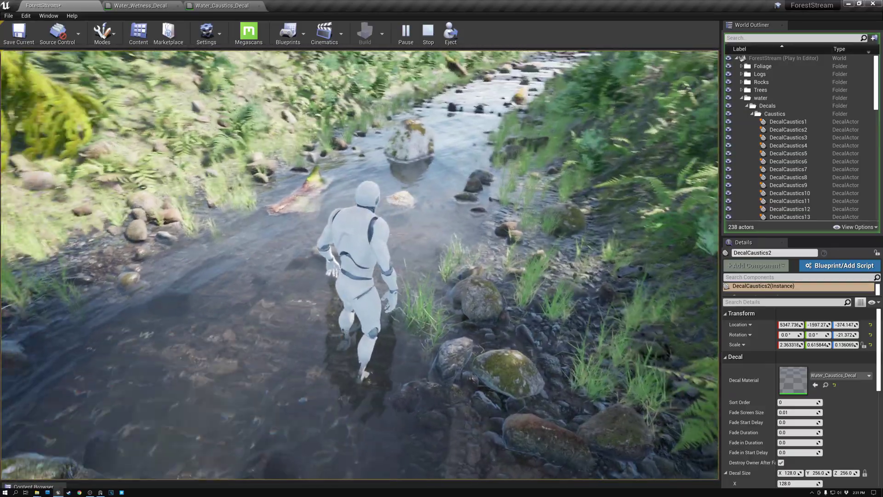
- Turn the character around and run back along the stream to view the water and decals from the opposite direction
key(s)
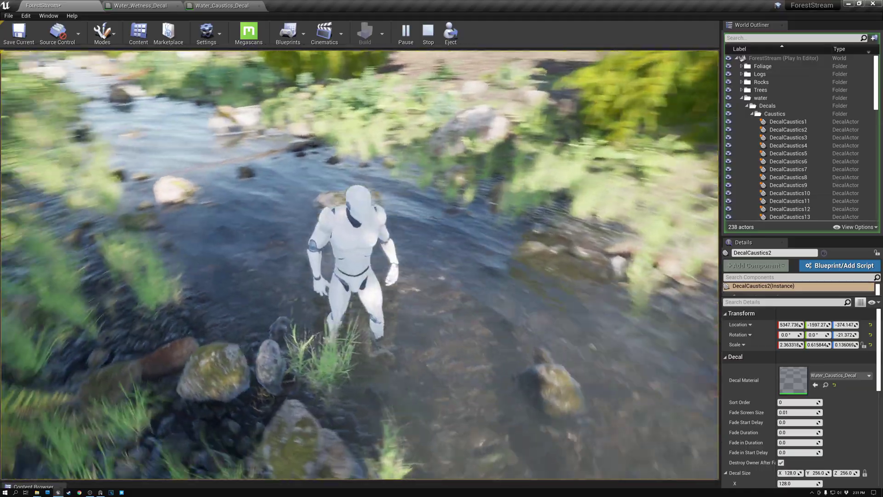
key(w)
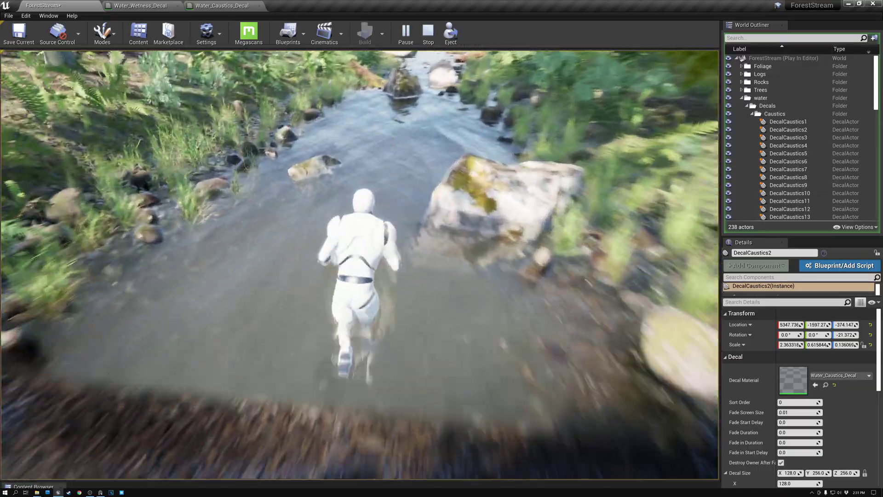
key(w)
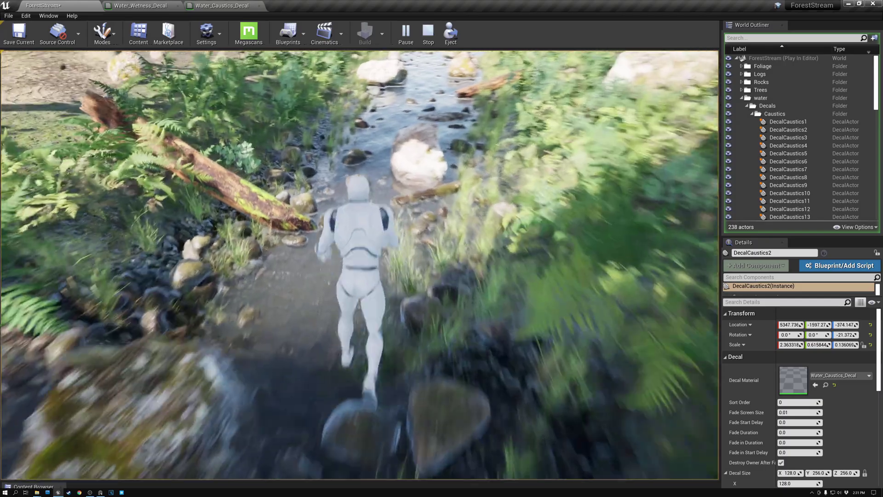
key(w)
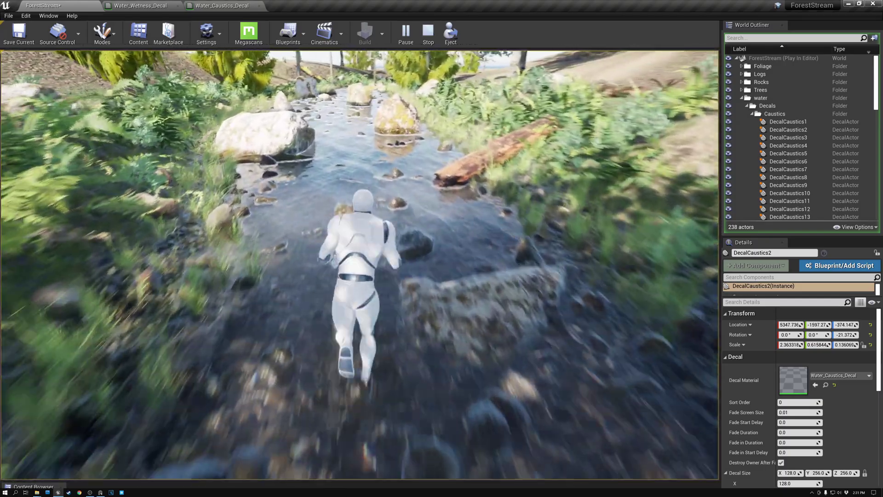